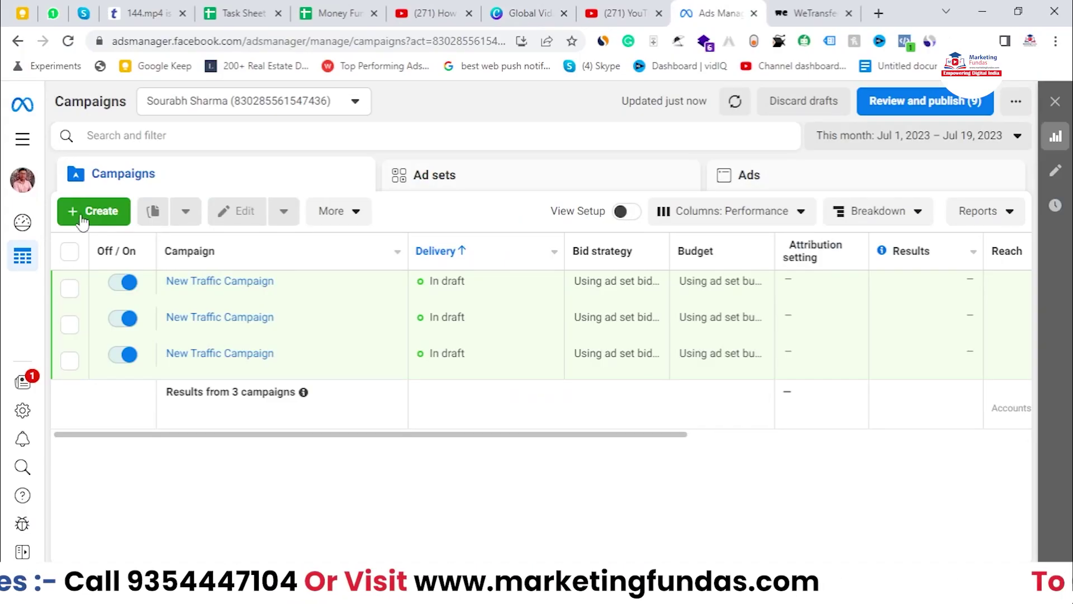
- Create a new draft campaign with the Traffic objective
{"action": "left_click", "coordinate": [82, 218]}
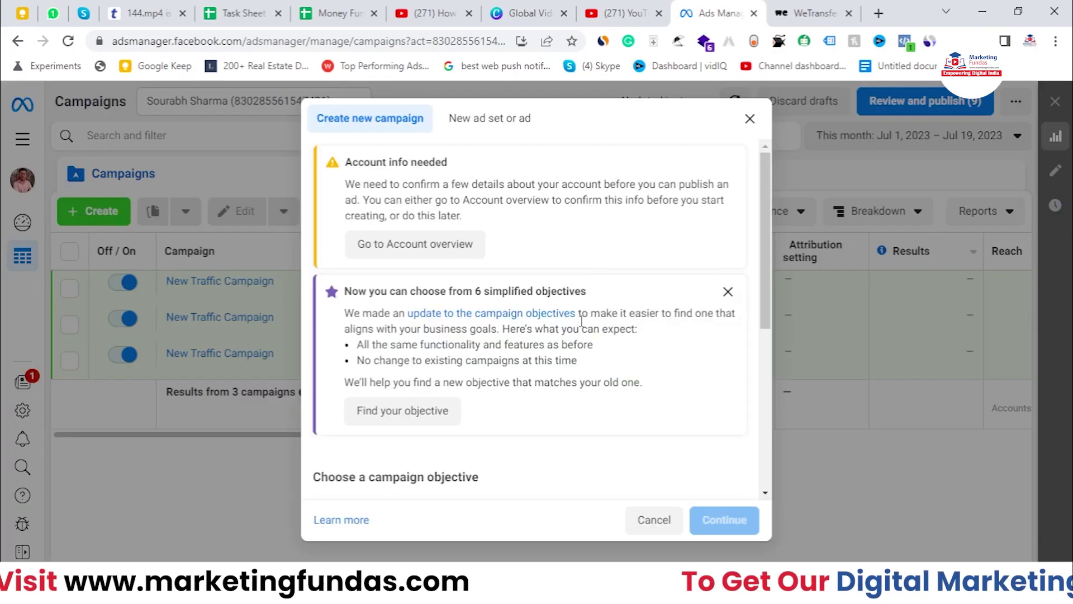
{"action": "scroll", "coordinate": [581, 321], "scroll_direction": "down", "scroll_amount": 5}
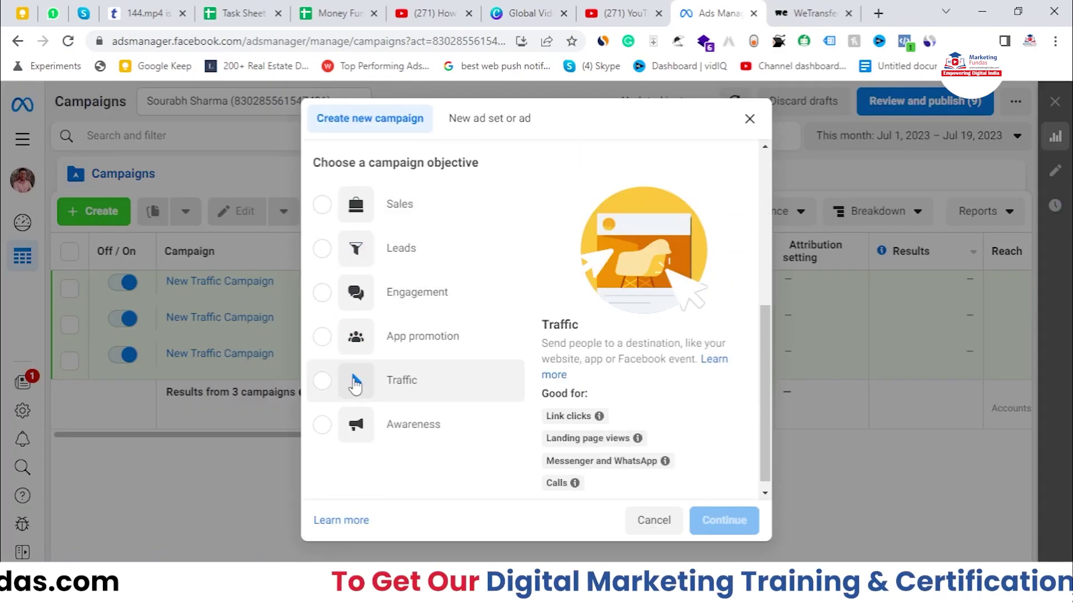
{"action": "left_click", "coordinate": [355, 384]}
{"action": "left_click", "coordinate": [702, 519]}
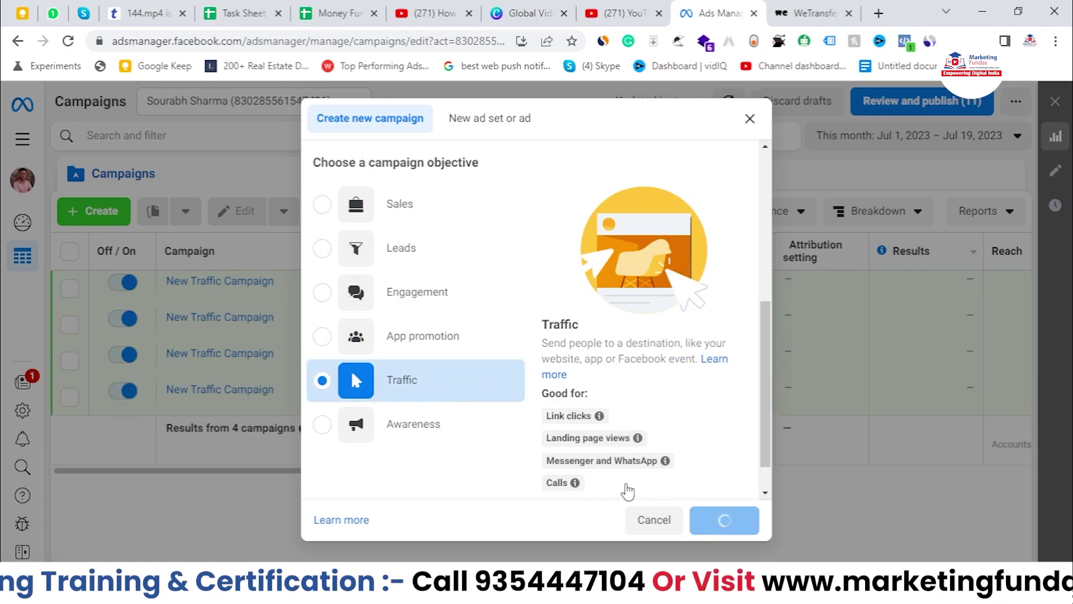
- Review the new campaign's details and select its New Traffic Ad Set
{"action": "scroll", "coordinate": [380, 303], "scroll_direction": "down", "scroll_amount": 5}
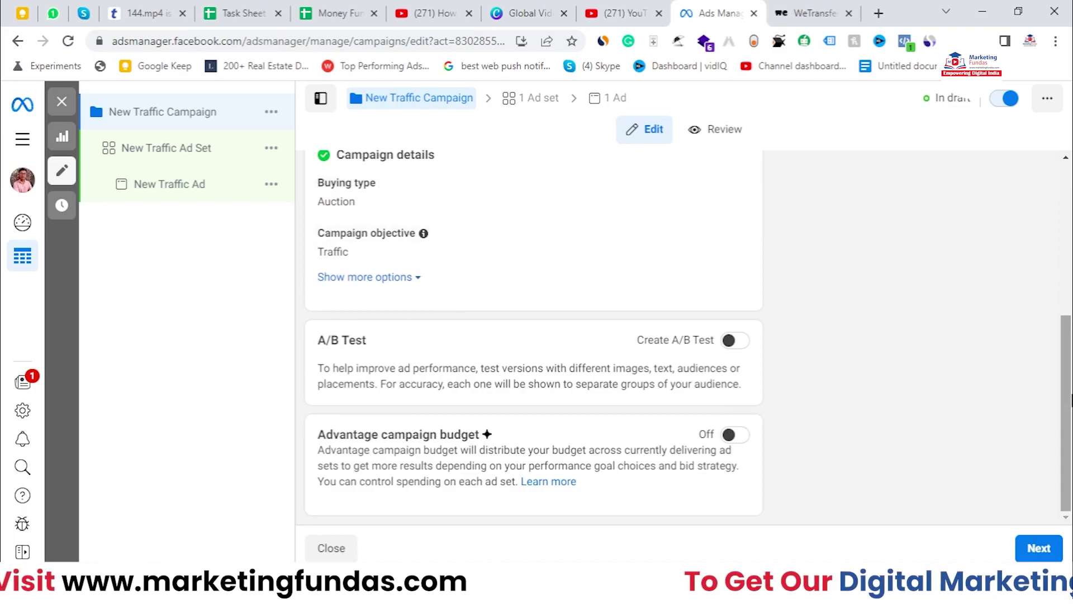
{"action": "scroll", "coordinate": [1043, 500], "scroll_direction": "up", "scroll_amount": 5}
{"action": "scroll", "coordinate": [1044, 500], "scroll_direction": "down", "scroll_amount": 5}
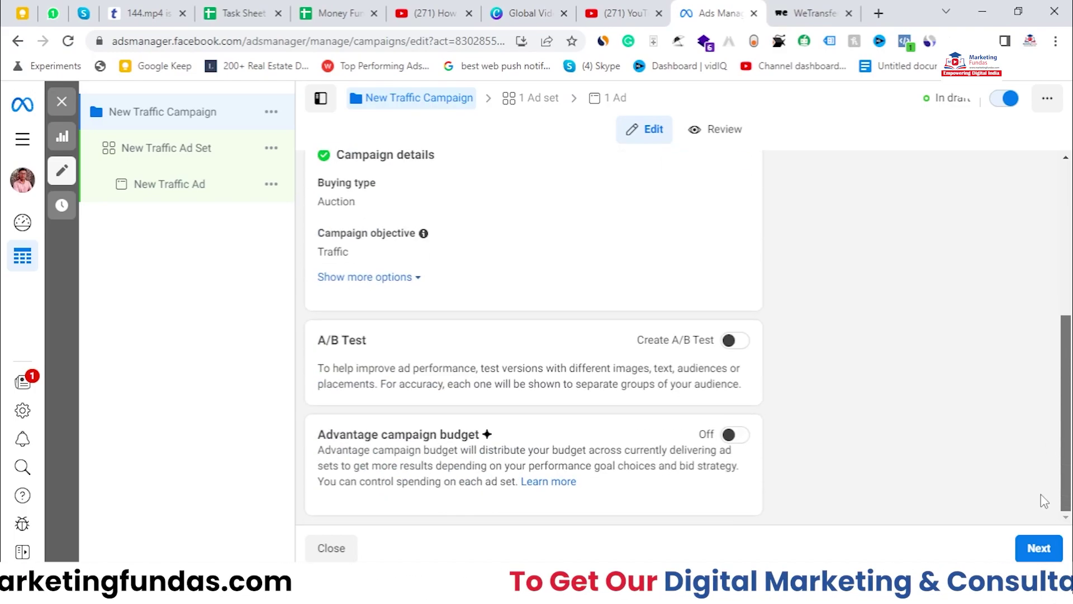
{"action": "left_click", "coordinate": [192, 159]}
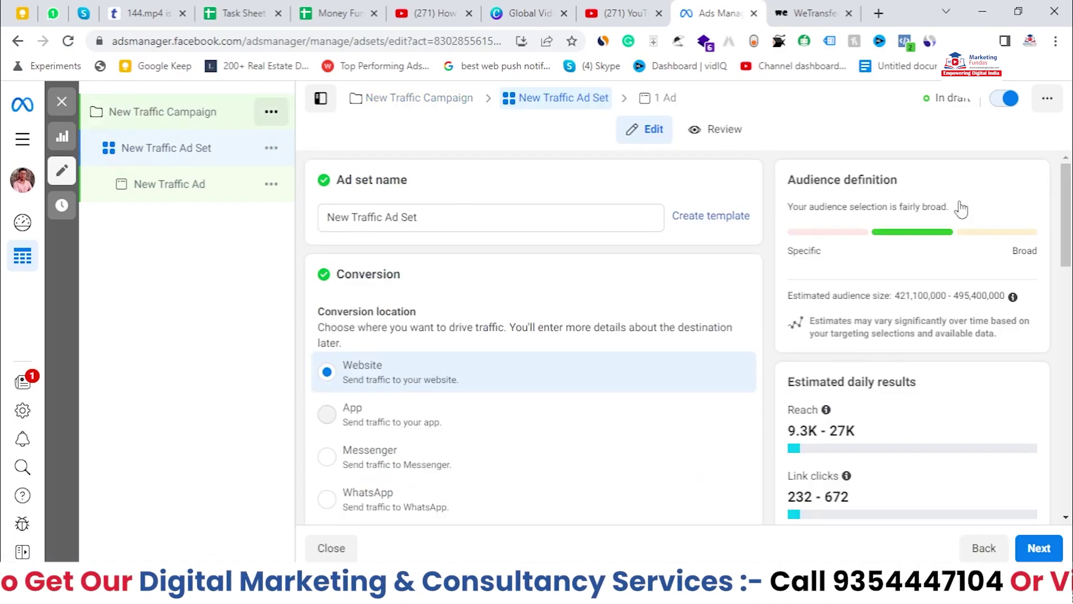
- Scroll the ad set form down to Audience, showing India, ages 18–65+, all genders
{"action": "scroll", "coordinate": [1068, 212], "scroll_direction": "down", "scroll_amount": 1}
{"action": "scroll", "coordinate": [1070, 212], "scroll_direction": "down", "scroll_amount": 1}
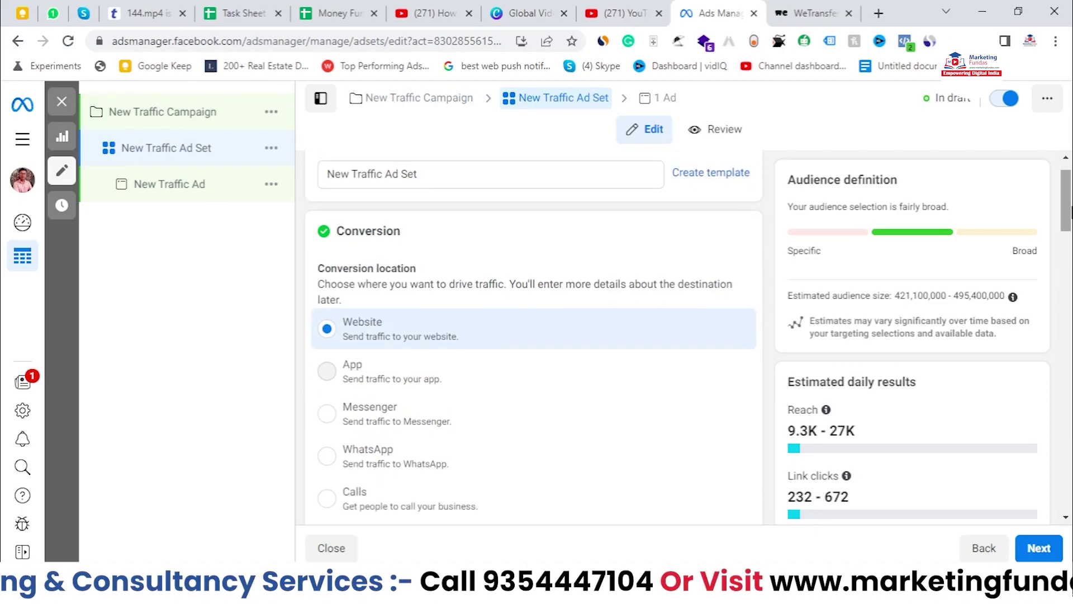
{"action": "scroll", "coordinate": [1072, 237], "scroll_direction": "down", "scroll_amount": 10}
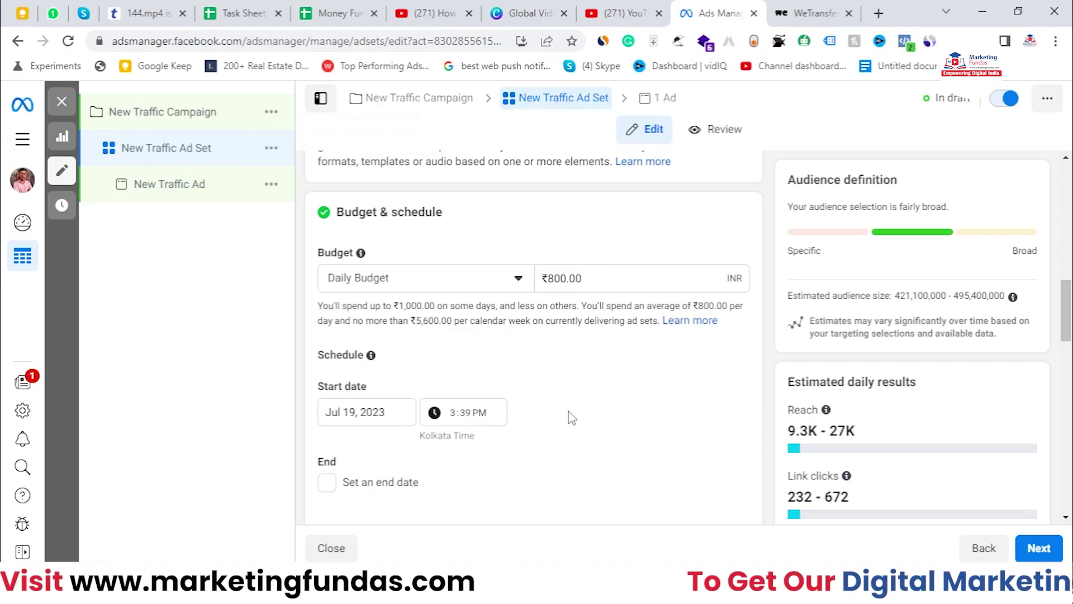
{"action": "scroll", "coordinate": [571, 418], "scroll_direction": "down", "scroll_amount": 4}
{"action": "scroll", "coordinate": [570, 417], "scroll_direction": "down", "scroll_amount": 8}
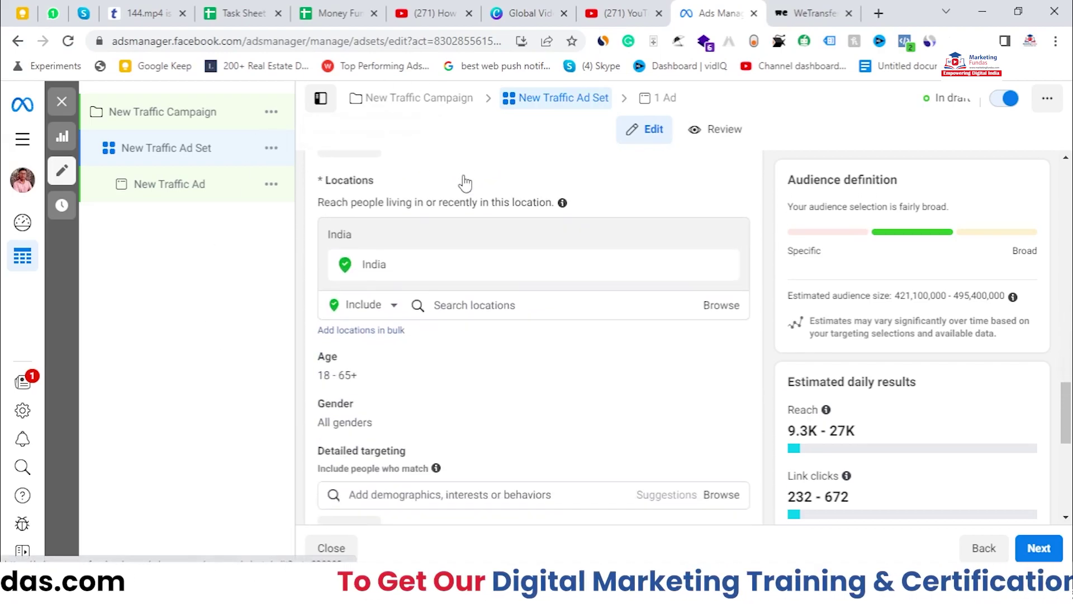
{"action": "scroll", "coordinate": [390, 269], "scroll_direction": "down", "scroll_amount": 1}
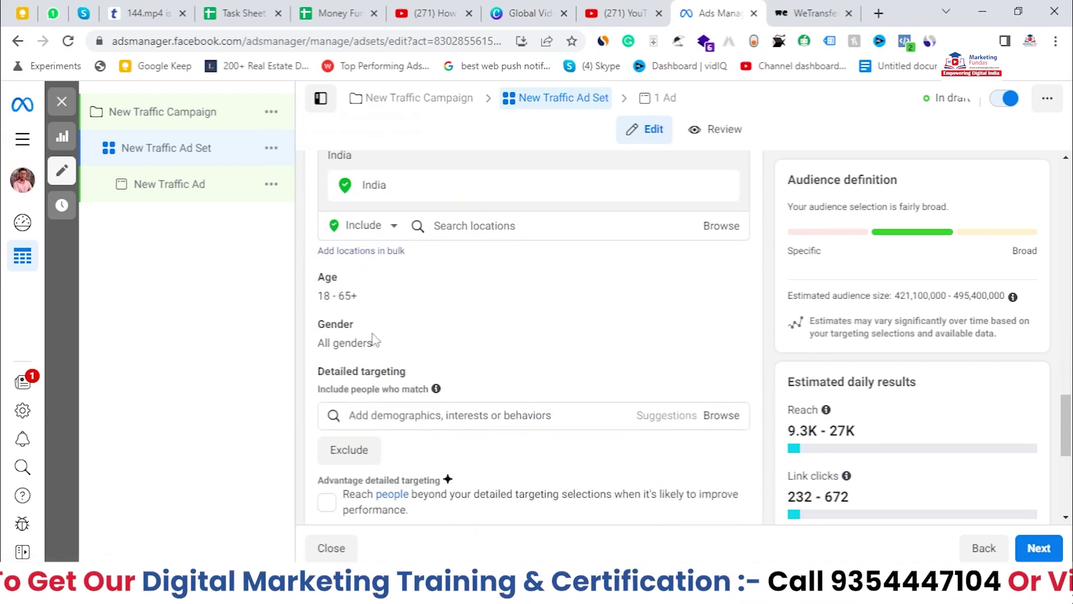
{"action": "scroll", "coordinate": [343, 344], "scroll_direction": "up", "scroll_amount": 1}
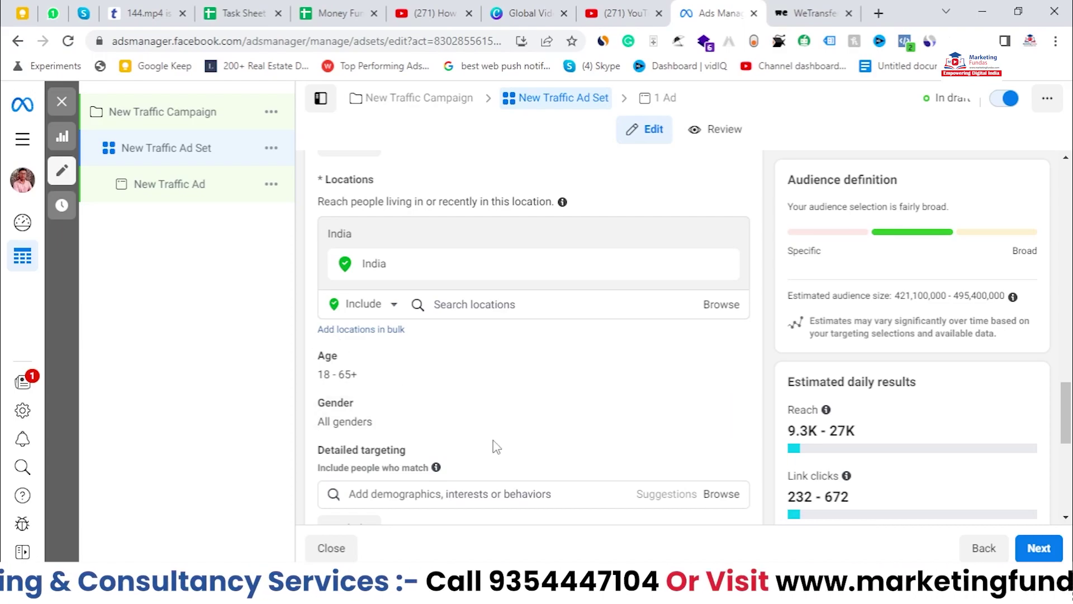
{"action": "left_click_drag", "start_coordinate": [1072, 446], "coordinate": [1071, 413]}
{"action": "scroll", "coordinate": [444, 364], "scroll_direction": "down", "scroll_amount": 4}
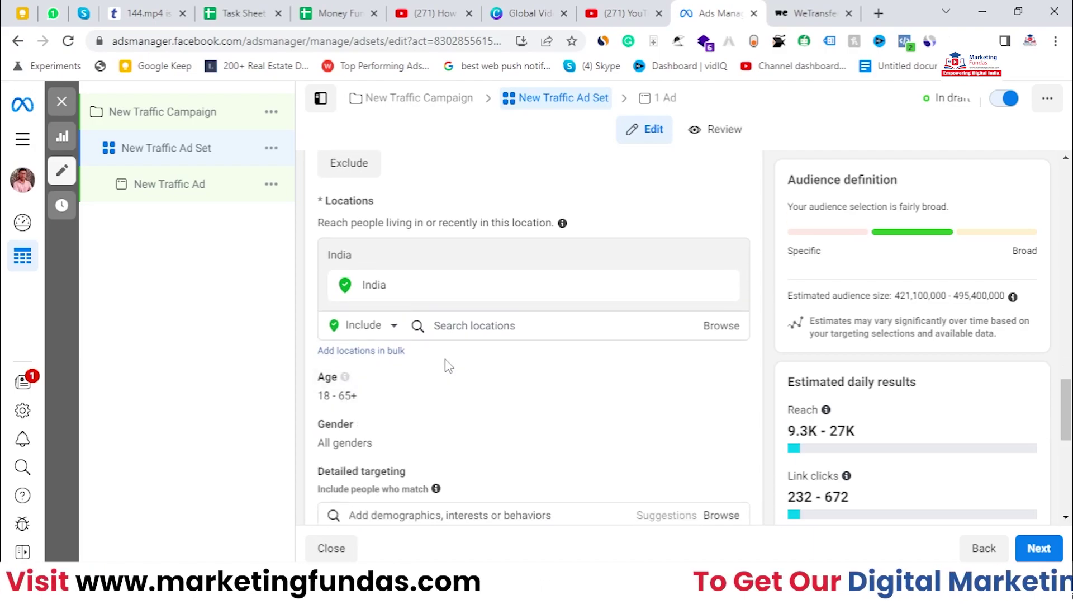
- Change the ad set's audience age range to 18–40
{"action": "left_click", "coordinate": [713, 303]}
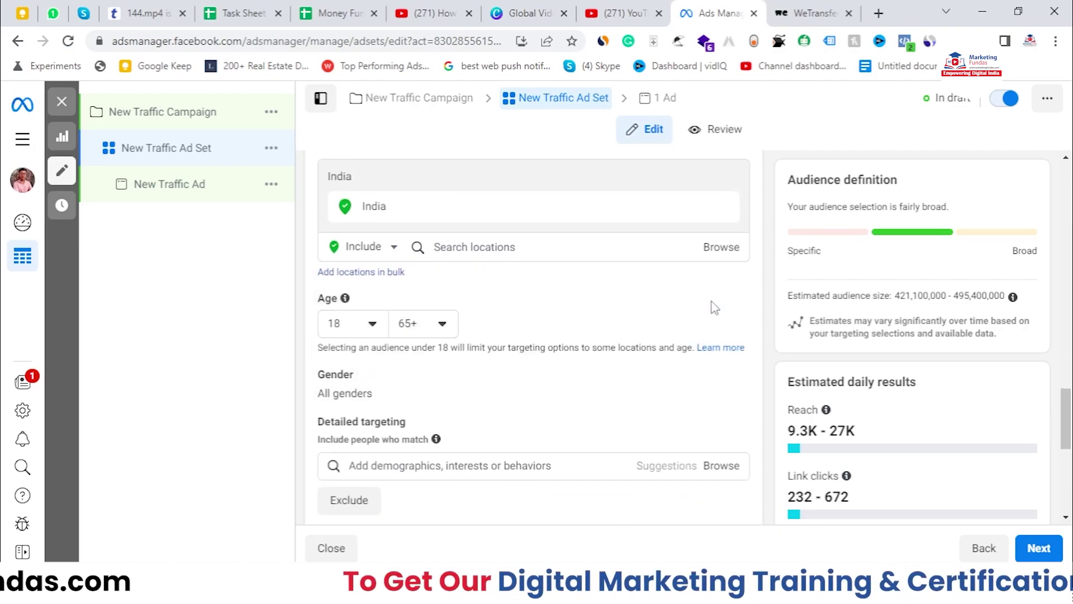
{"action": "left_click", "coordinate": [434, 331]}
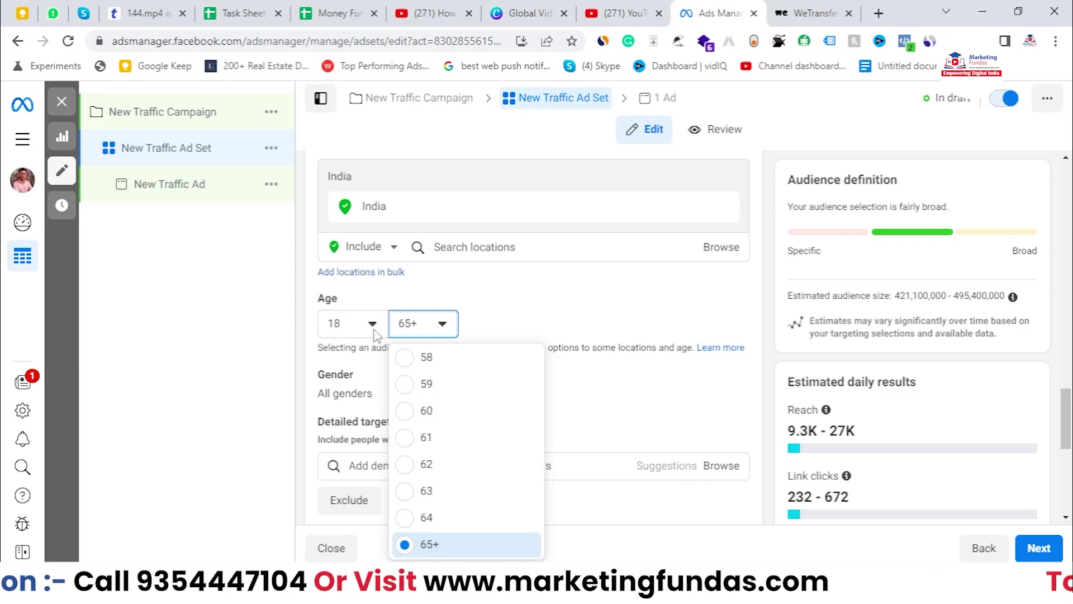
{"action": "scroll", "coordinate": [461, 439], "scroll_direction": "up", "scroll_amount": 7}
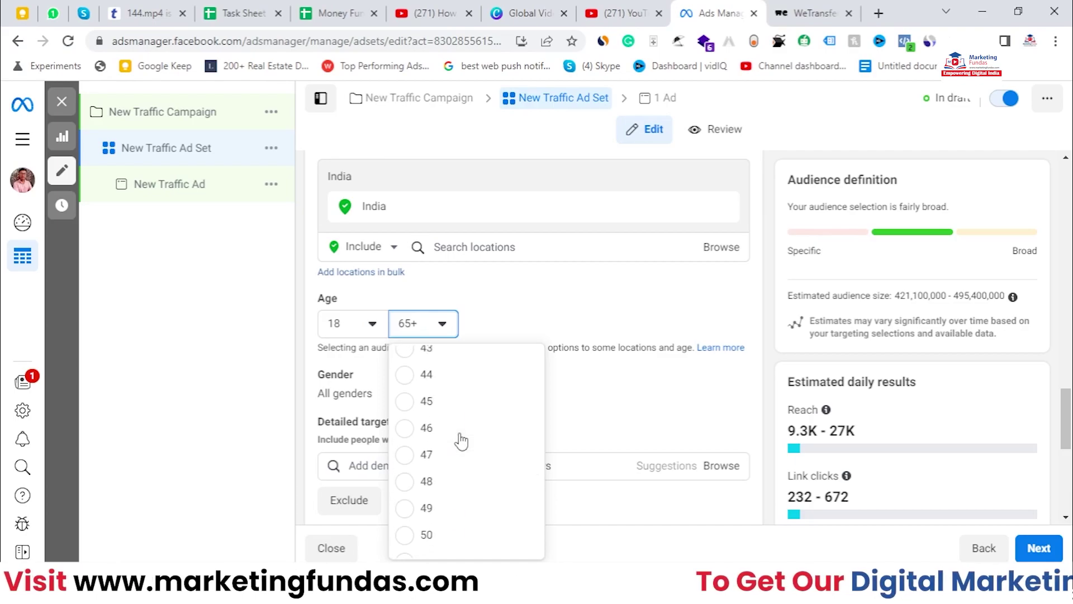
{"action": "scroll", "coordinate": [461, 439], "scroll_direction": "up", "scroll_amount": 12}
{"action": "scroll", "coordinate": [424, 433], "scroll_direction": "down", "scroll_amount": 3}
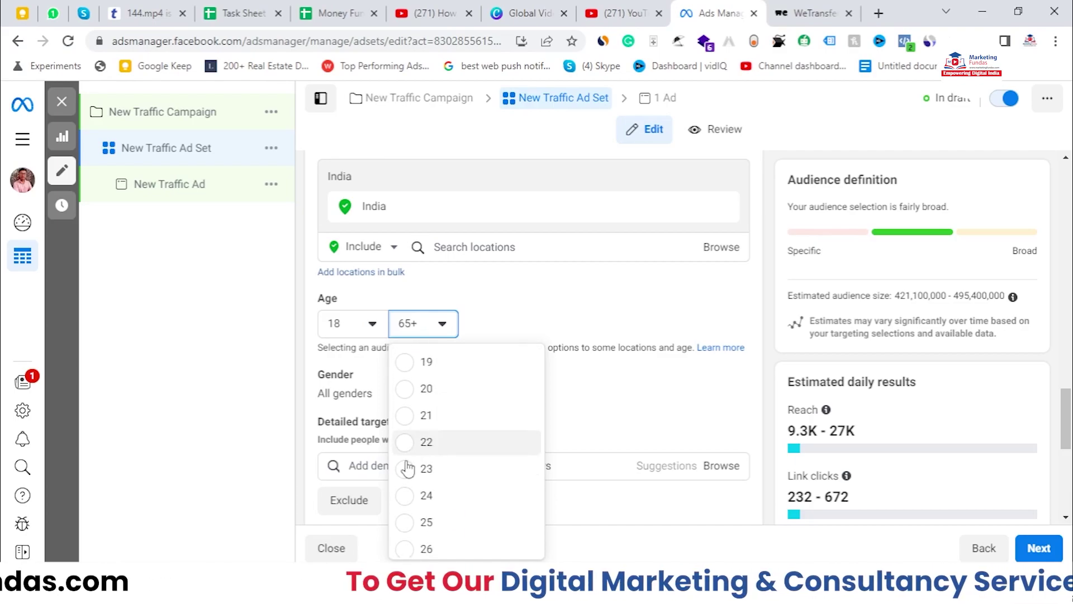
{"action": "scroll", "coordinate": [408, 464], "scroll_direction": "down", "scroll_amount": 3}
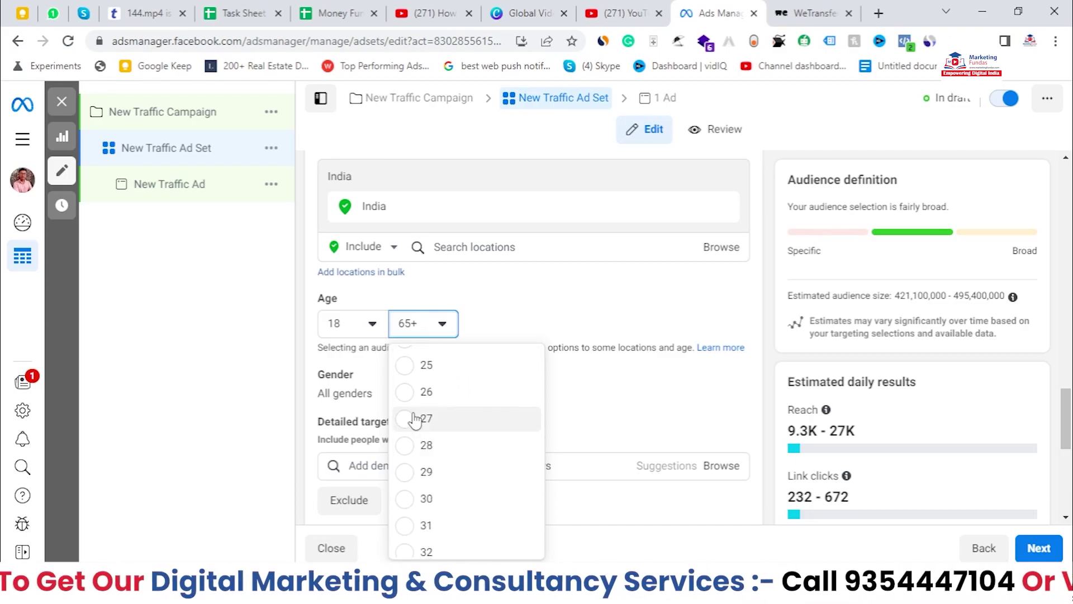
{"action": "scroll", "coordinate": [414, 419], "scroll_direction": "up", "scroll_amount": 4}
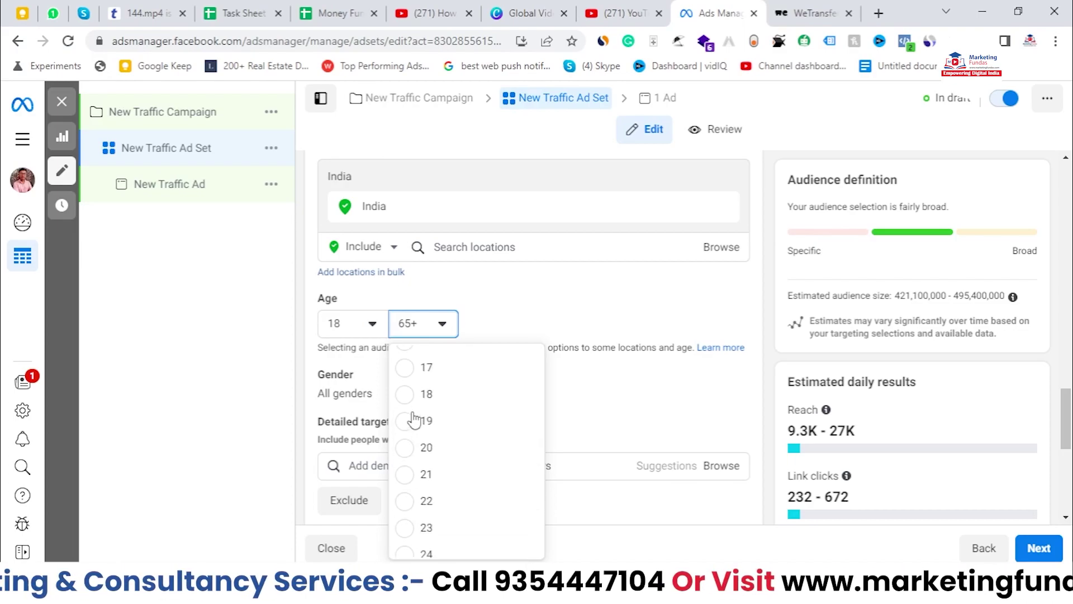
{"action": "left_click", "coordinate": [414, 416]}
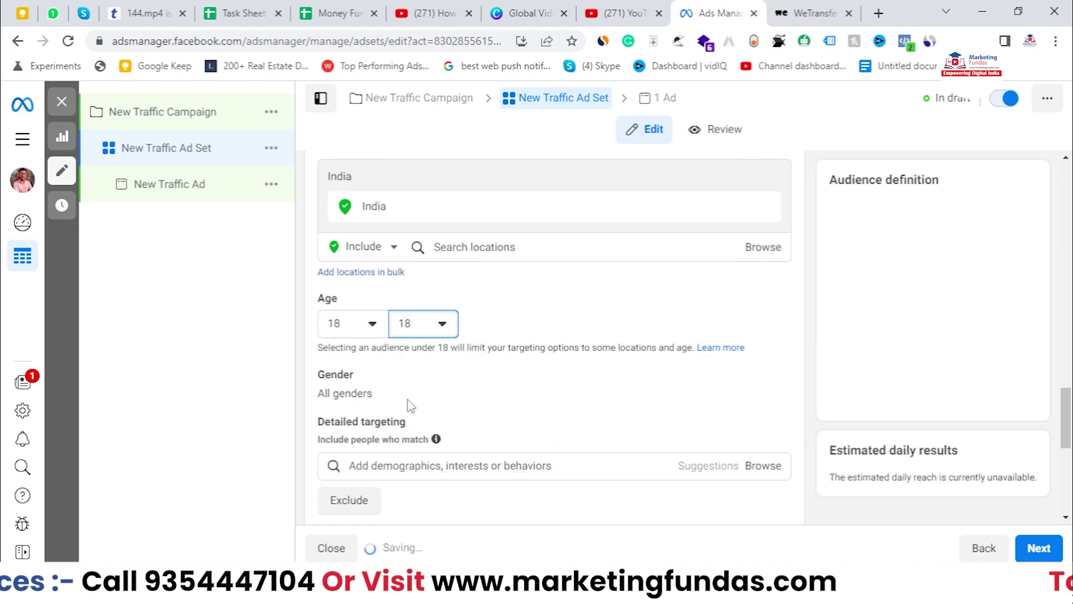
{"action": "left_click", "coordinate": [447, 324]}
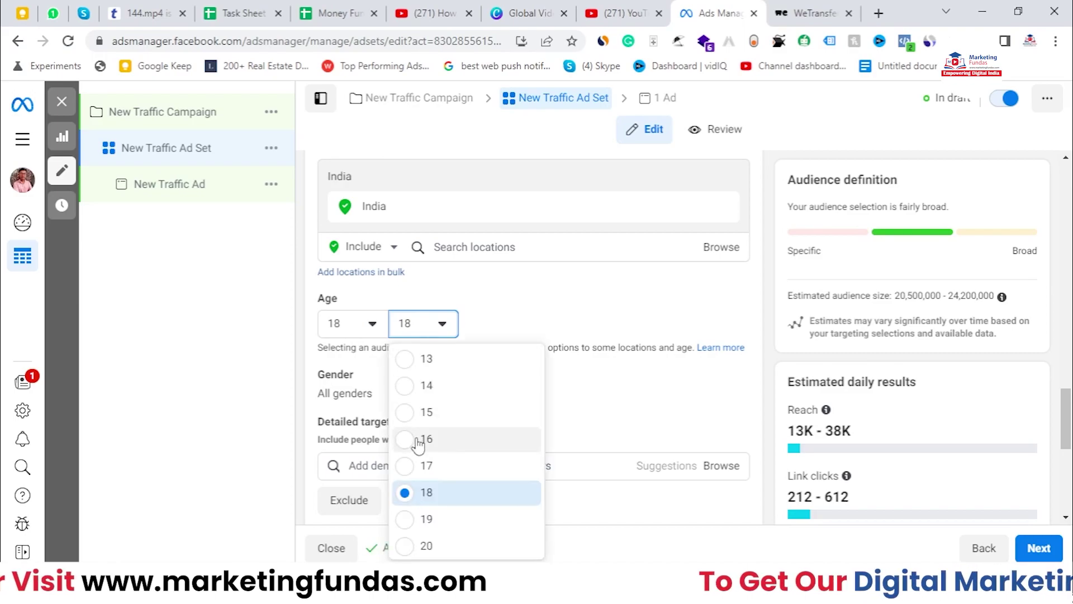
{"action": "scroll", "coordinate": [419, 447], "scroll_direction": "down", "scroll_amount": 10}
{"action": "left_click", "coordinate": [405, 530]}
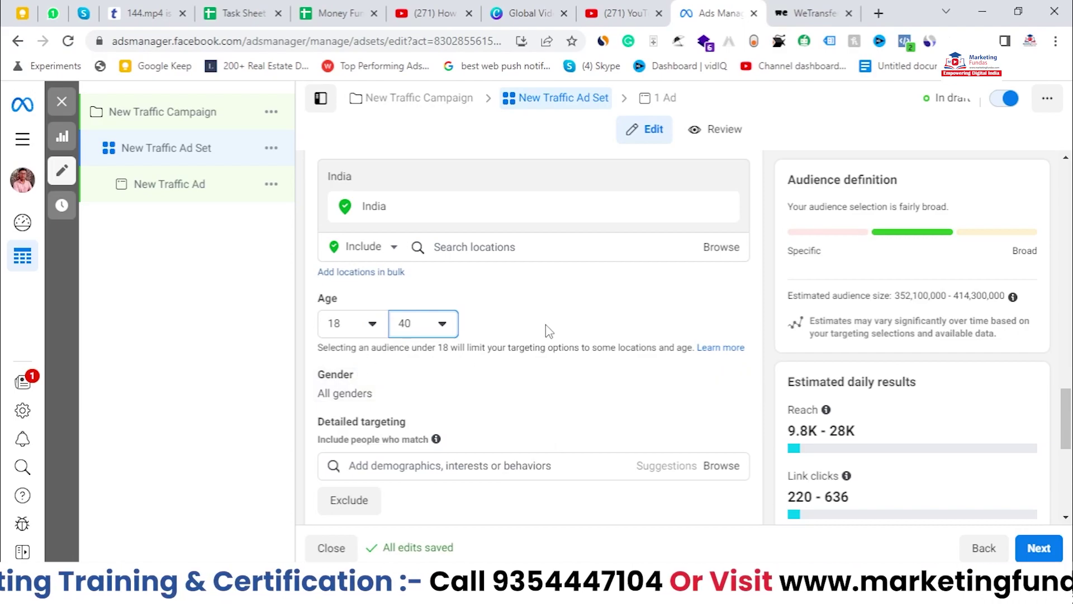
- Search 'newlywed' in Detailed targeting and add Newlywed (3 months)
{"action": "scroll", "coordinate": [503, 329], "scroll_direction": "down", "scroll_amount": 1}
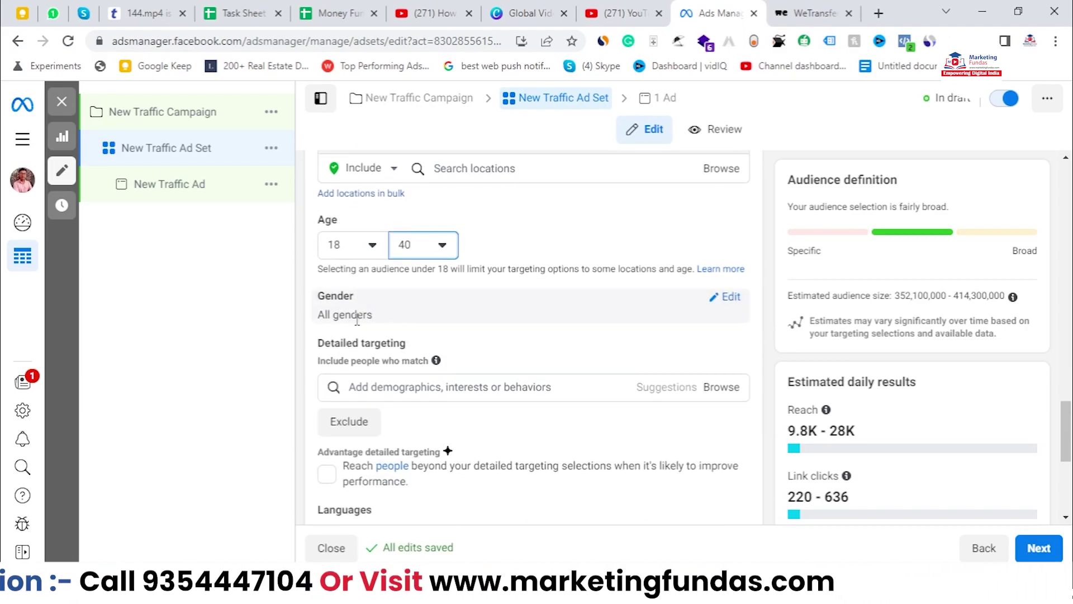
{"action": "scroll", "coordinate": [358, 319], "scroll_direction": "down", "scroll_amount": 1}
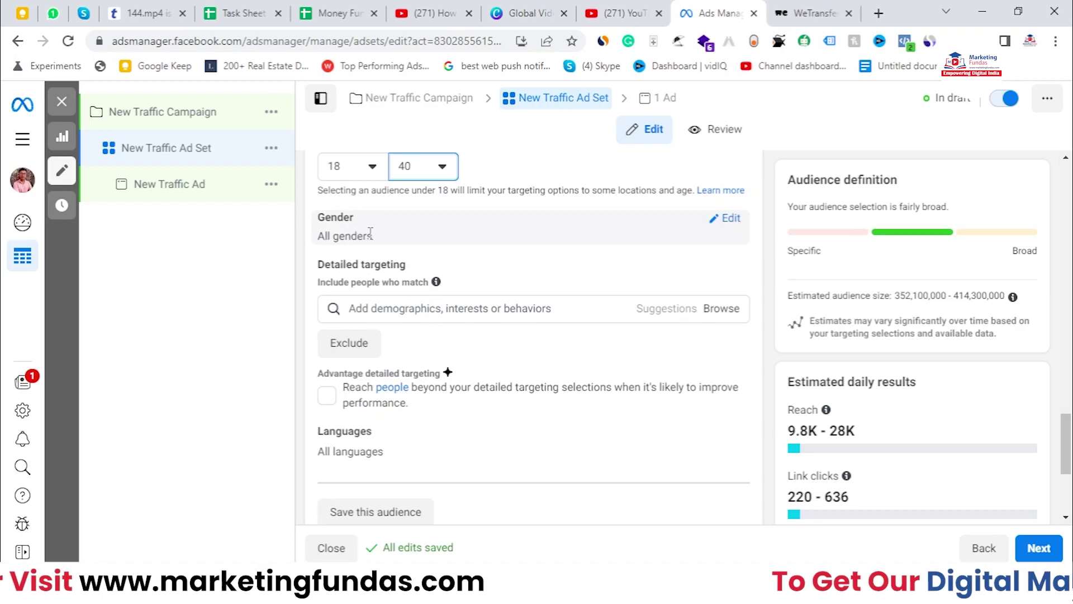
{"action": "left_click", "coordinate": [447, 314]}
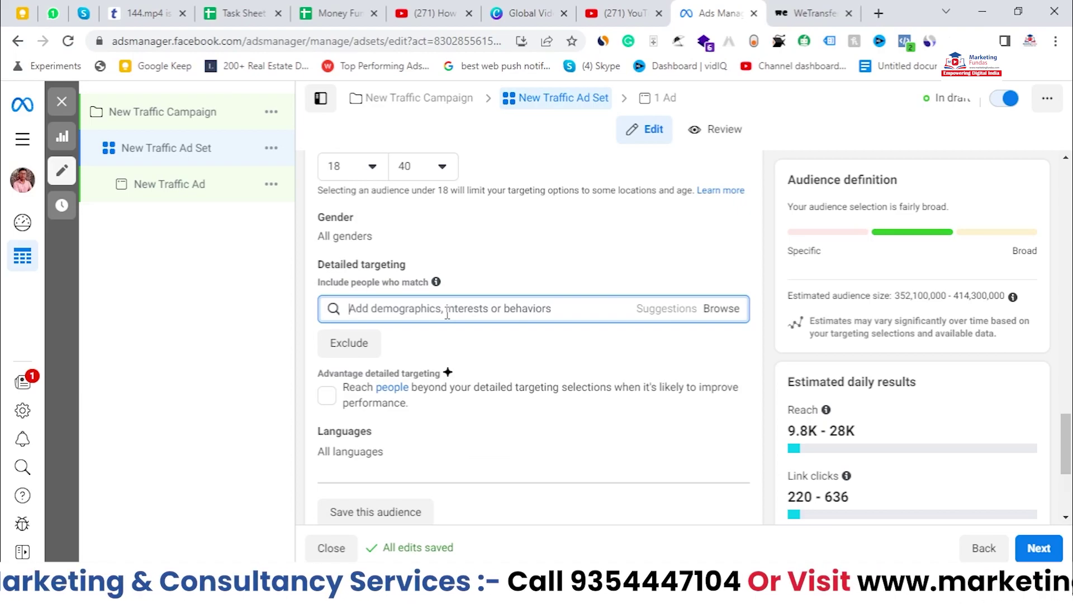
{"action": "type", "text": "Newwe"}
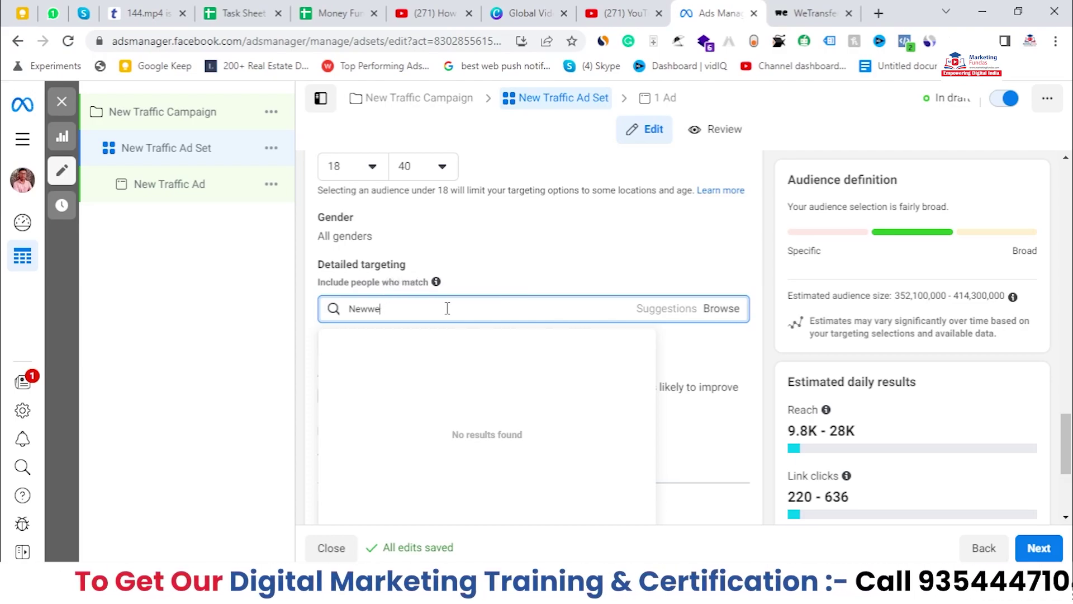
{"action": "type", "text": " ly"}
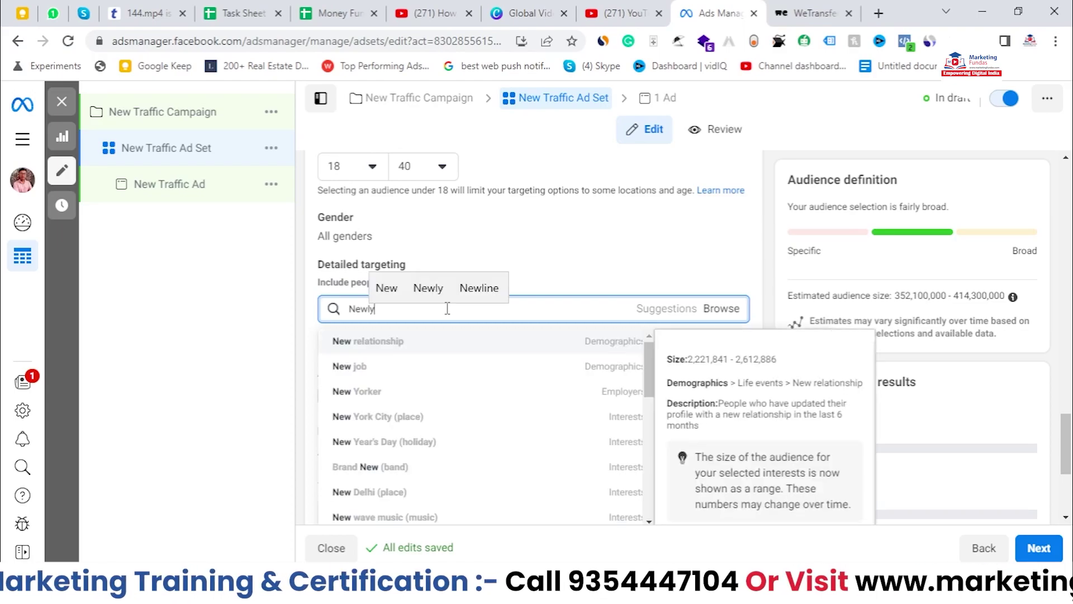
{"action": "type", "text": "wed"}
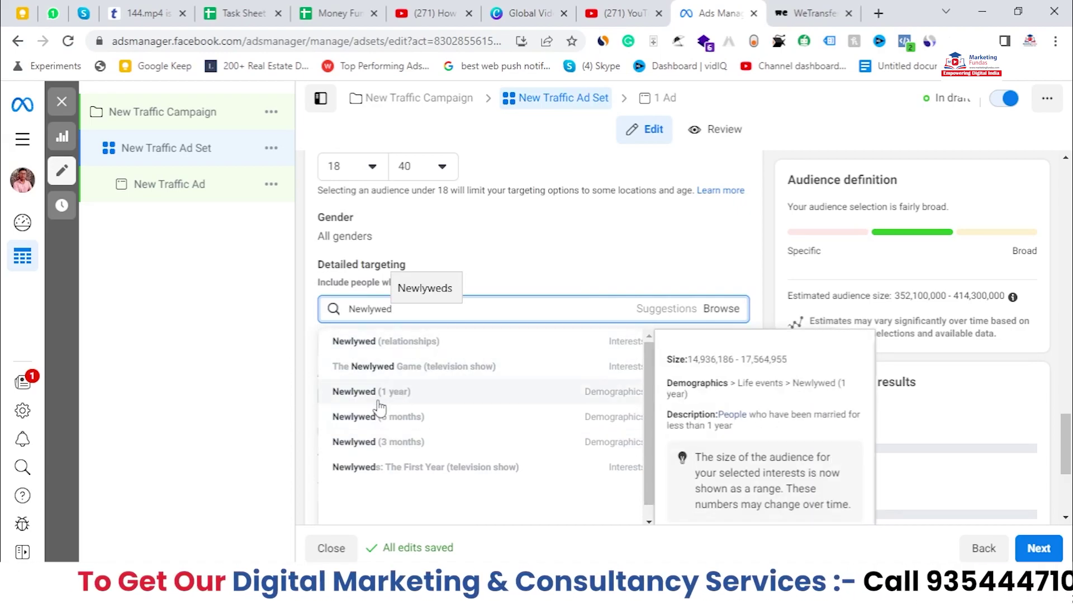
{"action": "left_click", "coordinate": [397, 443]}
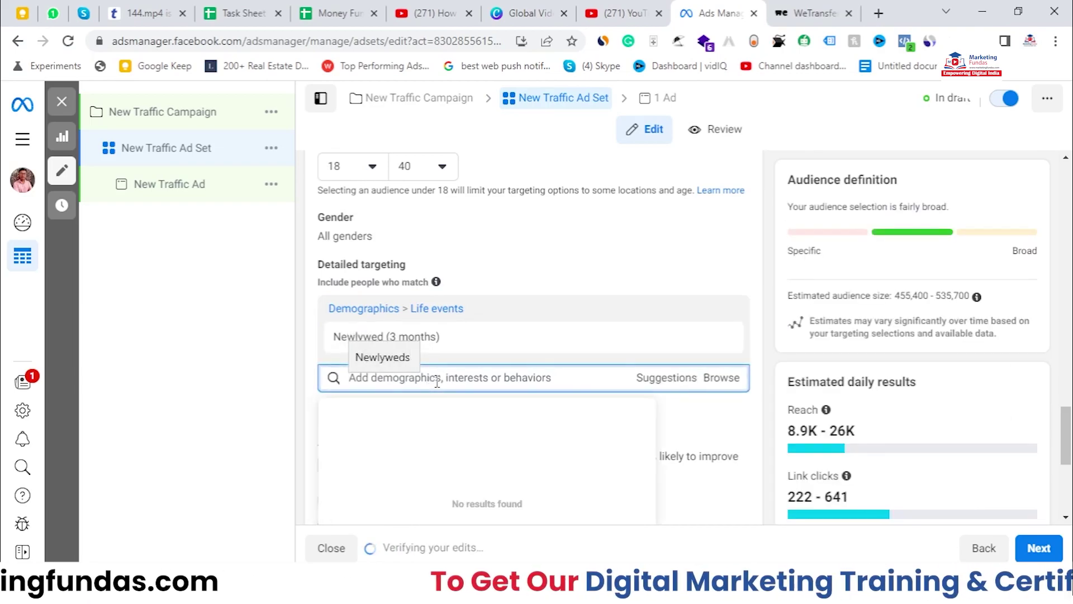
- Search 'newlywed' again and add the Newlywed (relationships) interest
{"action": "type", "text": "newl"}
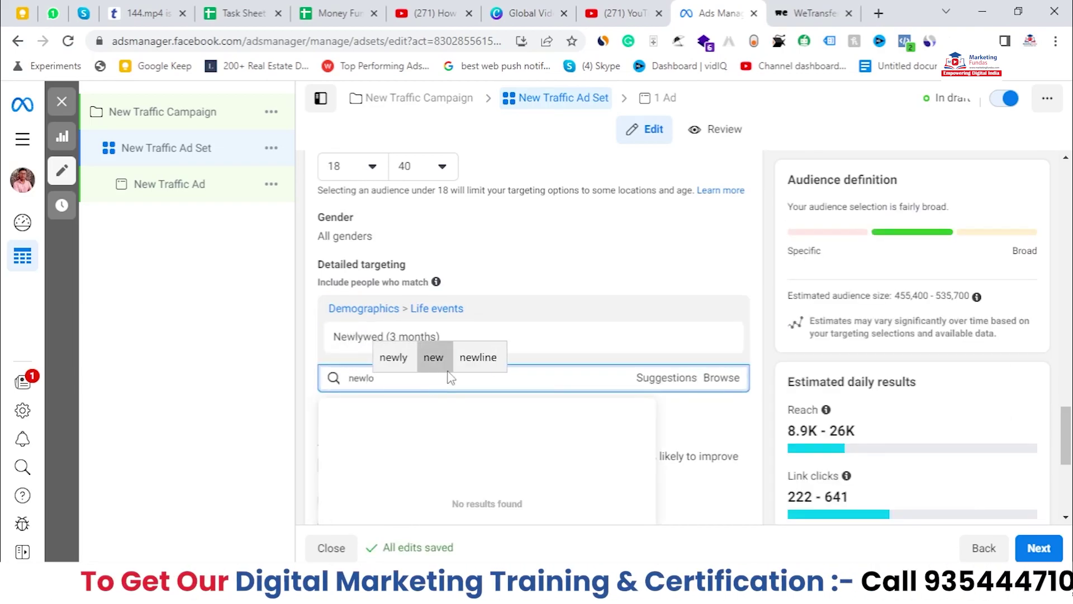
{"action": "type", "text": "ywe"}
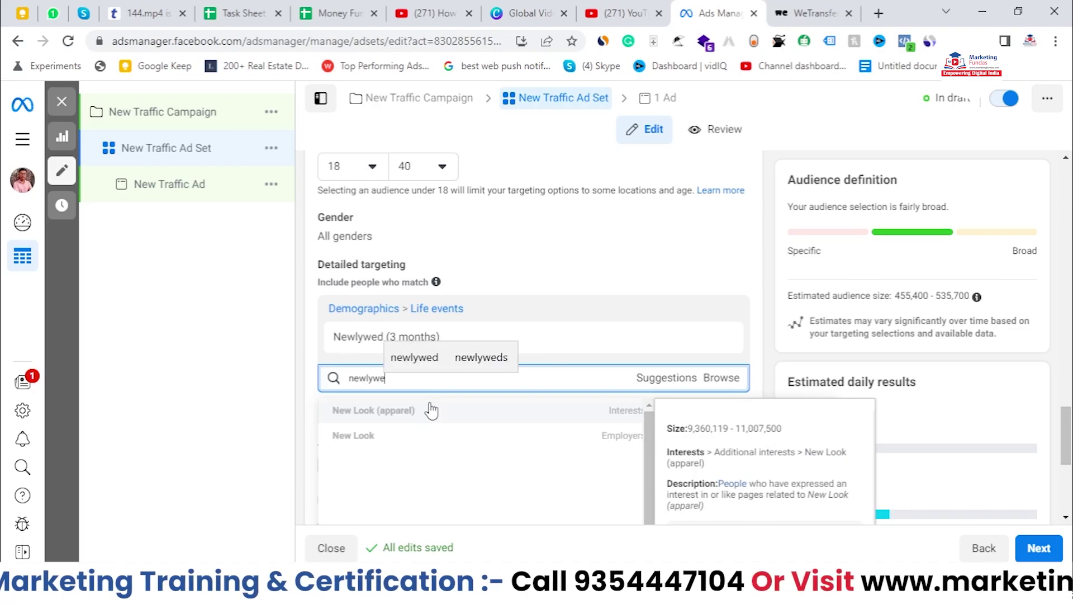
{"action": "type", "text": "d"}
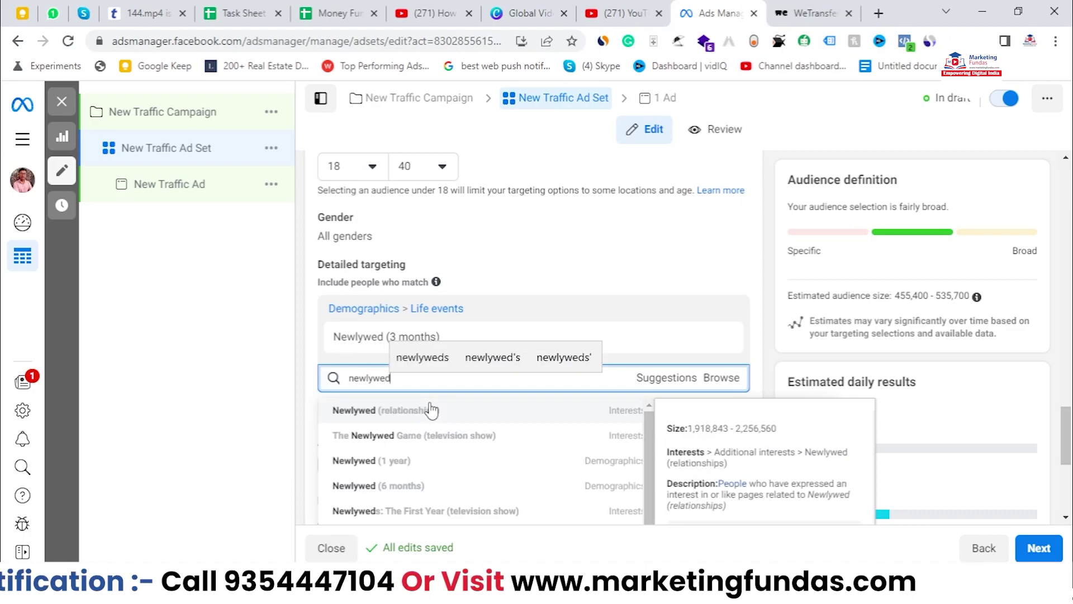
{"action": "scroll", "coordinate": [532, 395], "scroll_direction": "down", "scroll_amount": 1}
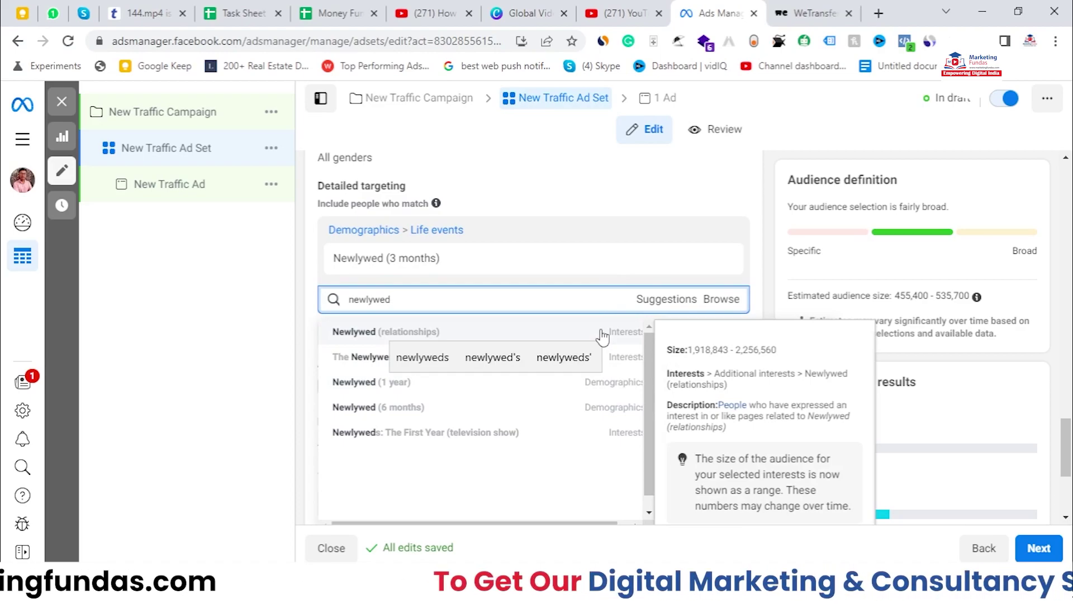
{"action": "left_click", "coordinate": [601, 334]}
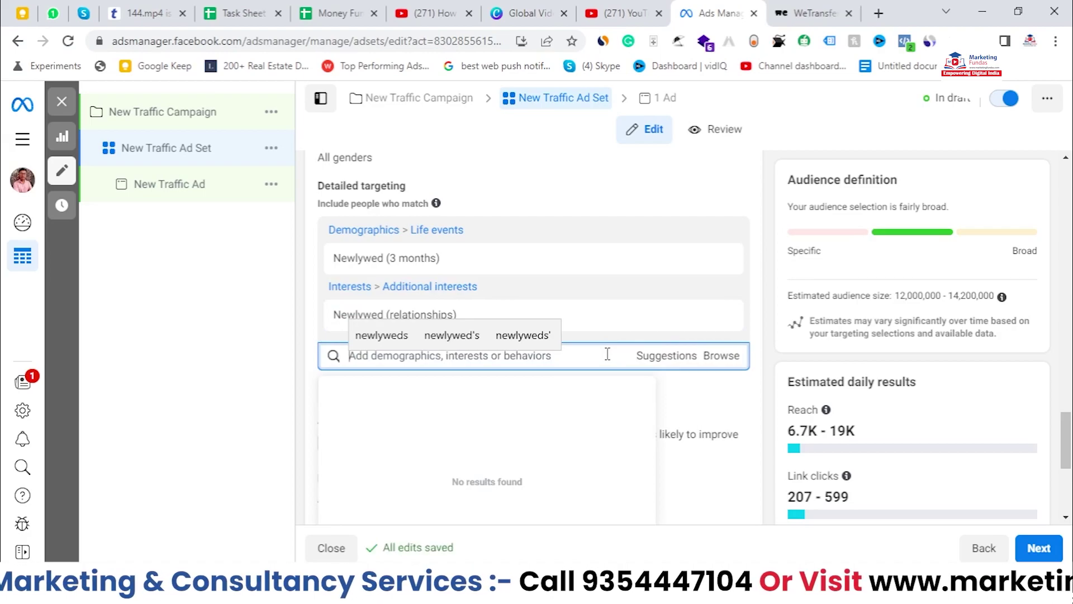
{"action": "left_click", "coordinate": [721, 356]}
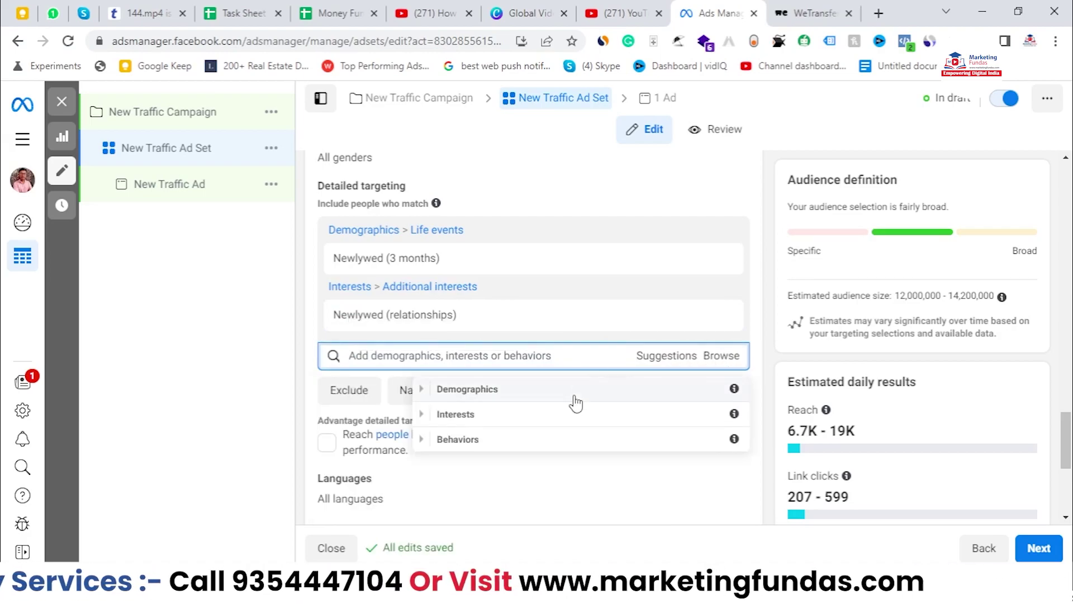
- Under Behaviors > Travel, include Frequent Travelers and Frequent international travelers
{"action": "left_click", "coordinate": [535, 436]}
{"action": "scroll", "coordinate": [565, 460], "scroll_direction": "down", "scroll_amount": 4}
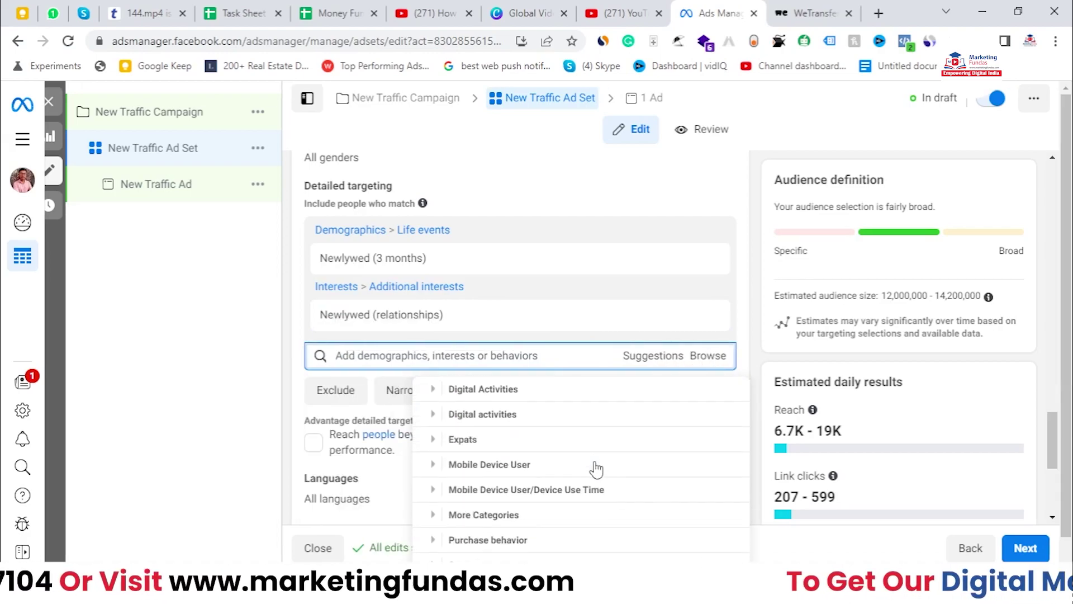
{"action": "scroll", "coordinate": [496, 476], "scroll_direction": "down", "scroll_amount": 1}
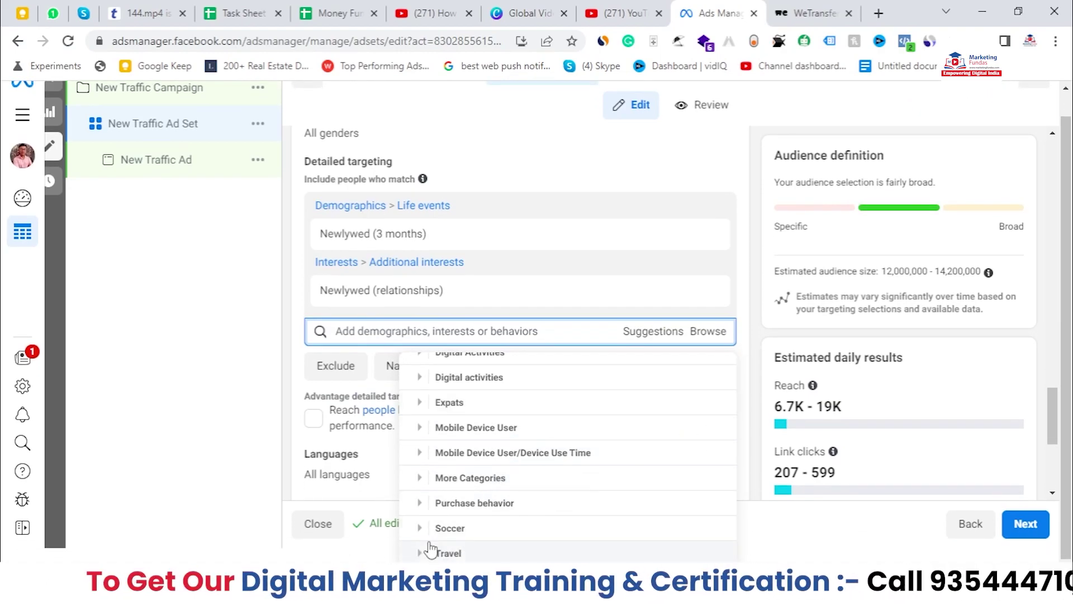
{"action": "left_click", "coordinate": [445, 553]}
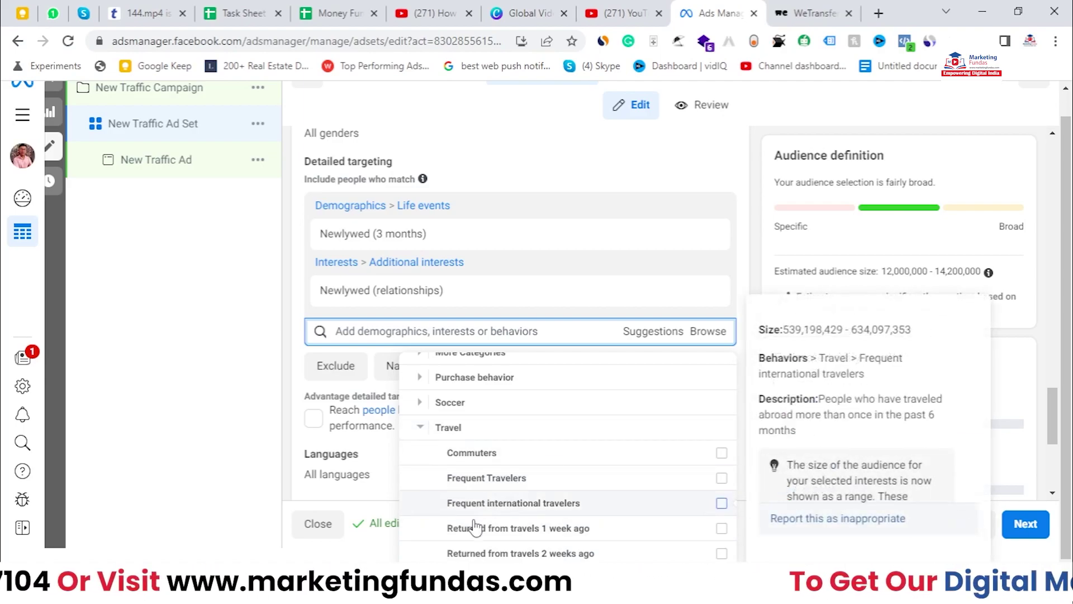
{"action": "mouse_move", "coordinate": [470, 491]}
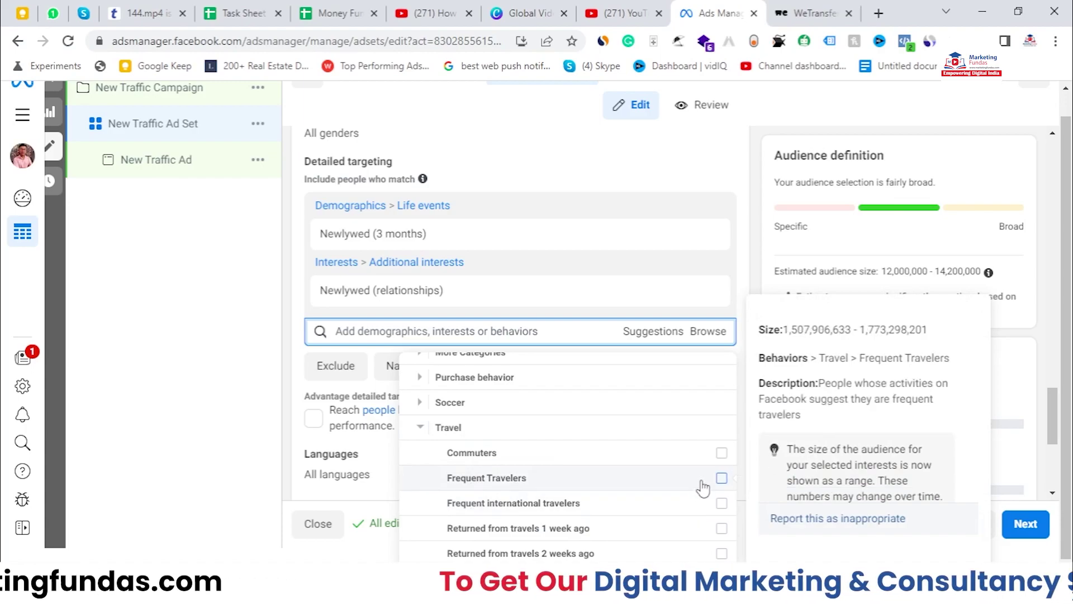
{"action": "left_click", "coordinate": [722, 479]}
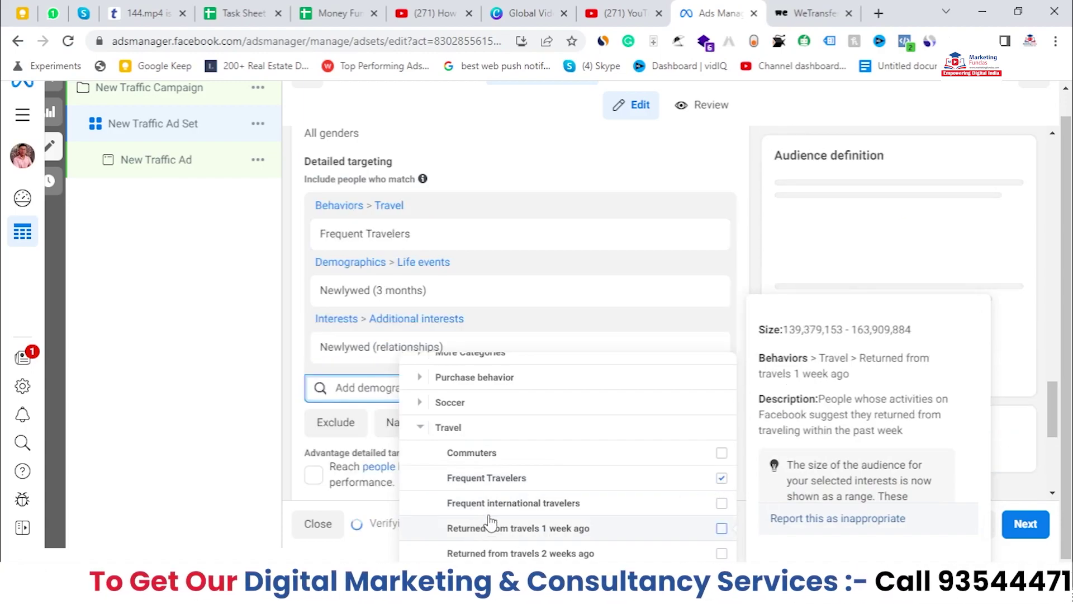
{"action": "left_click", "coordinate": [722, 503]}
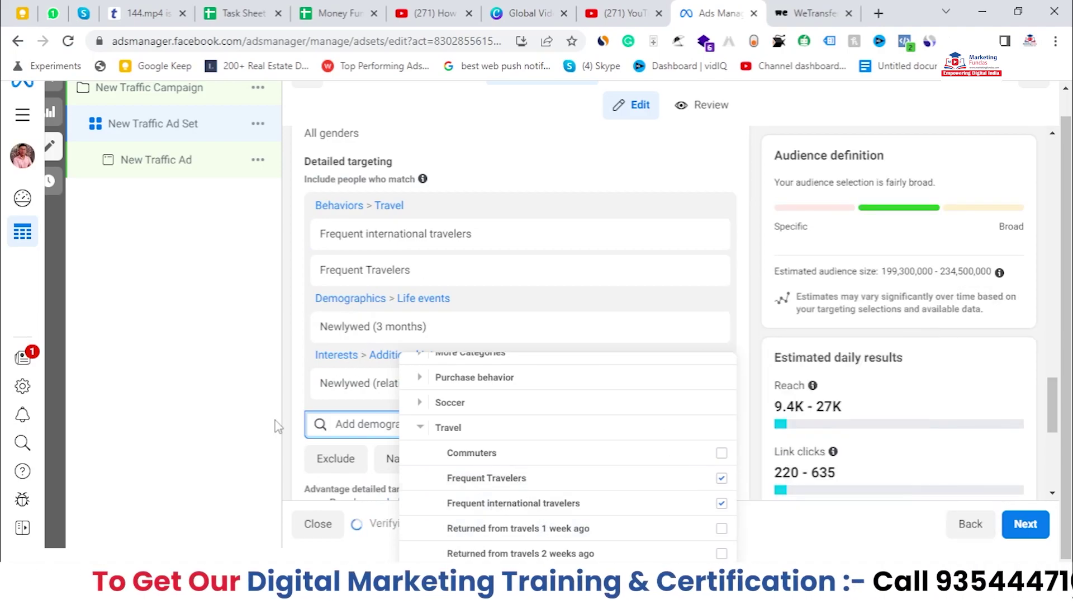
{"action": "left_click", "coordinate": [363, 428]}
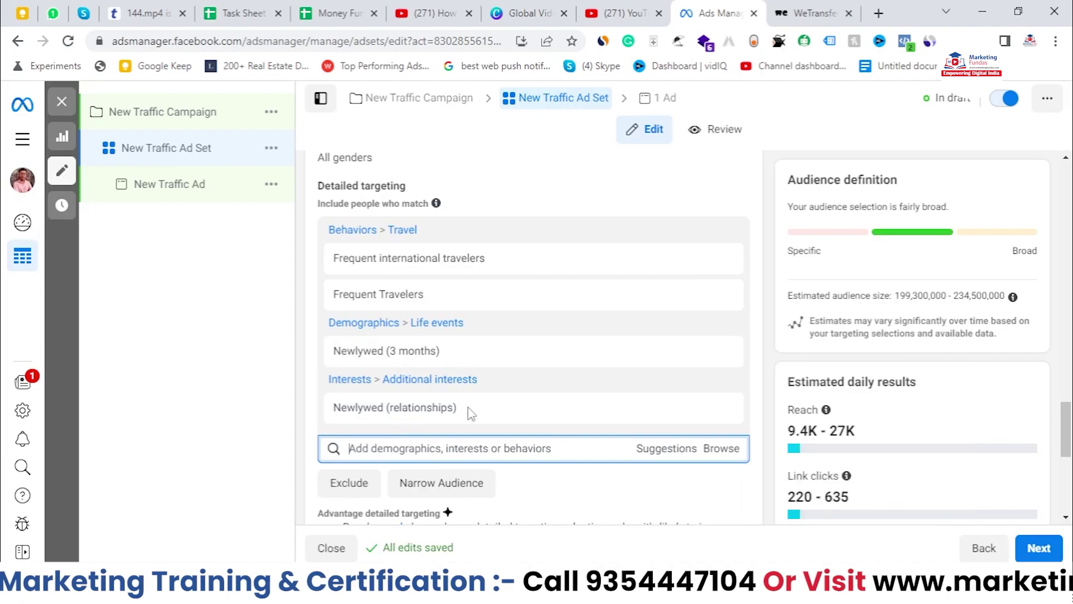
- Search 'engaged' in Detailed targeting and add Newly engaged (3 months)
{"action": "scroll", "coordinate": [369, 336], "scroll_direction": "down", "scroll_amount": 1}
{"action": "scroll", "coordinate": [369, 324], "scroll_direction": "up", "scroll_amount": 1}
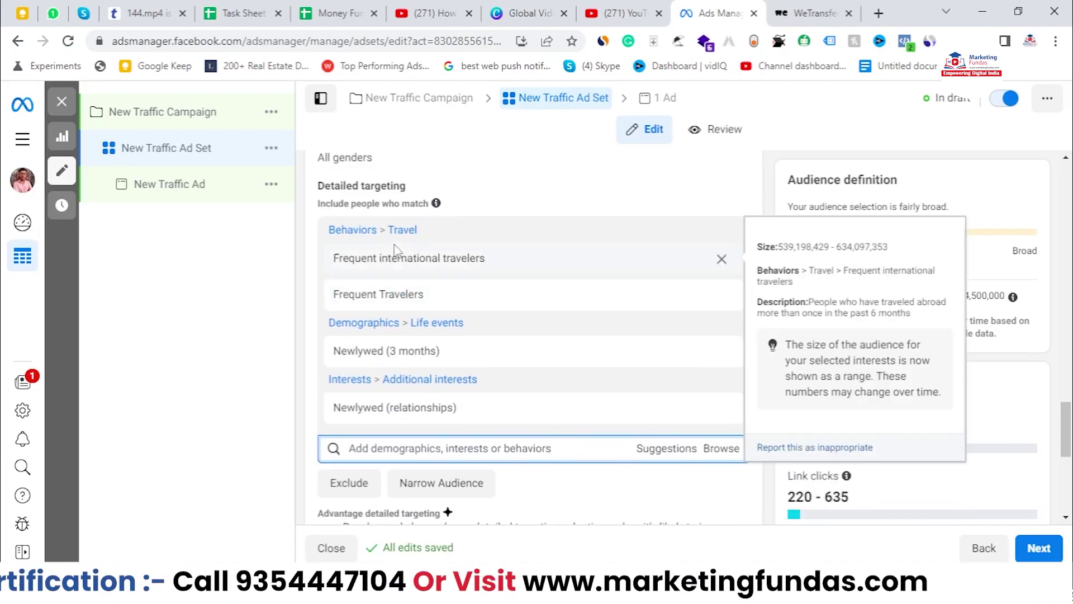
{"action": "left_click", "coordinate": [395, 448]}
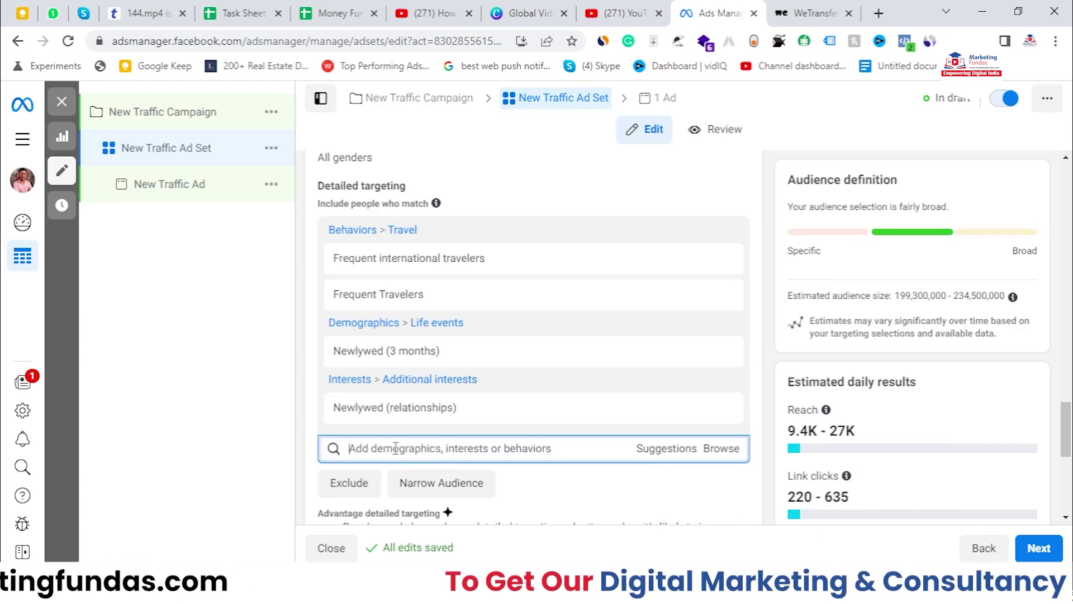
{"action": "type", "text": "eng"}
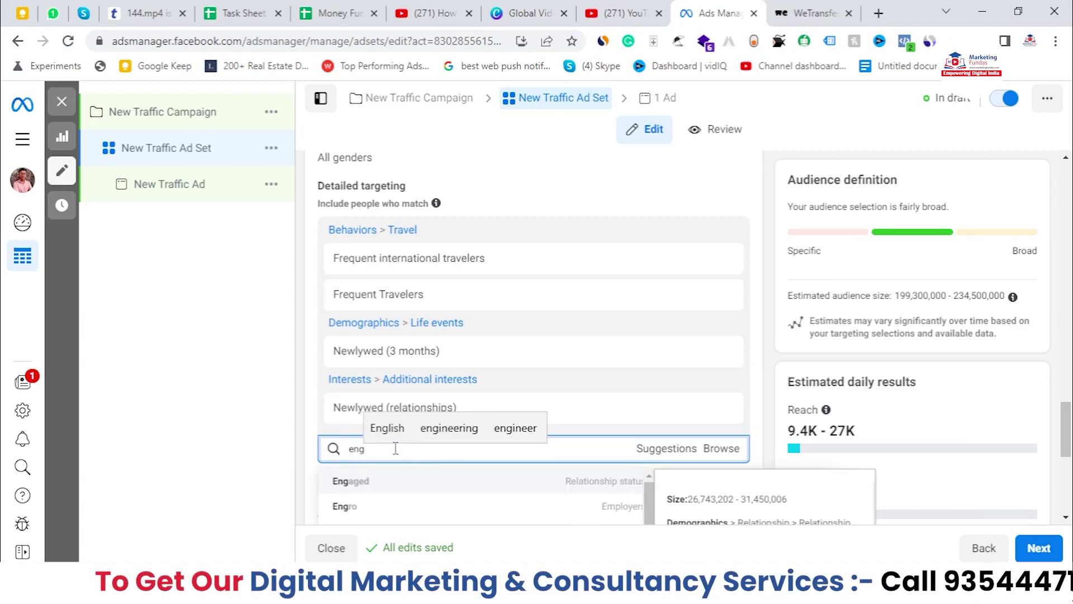
{"action": "type", "text": "a"}
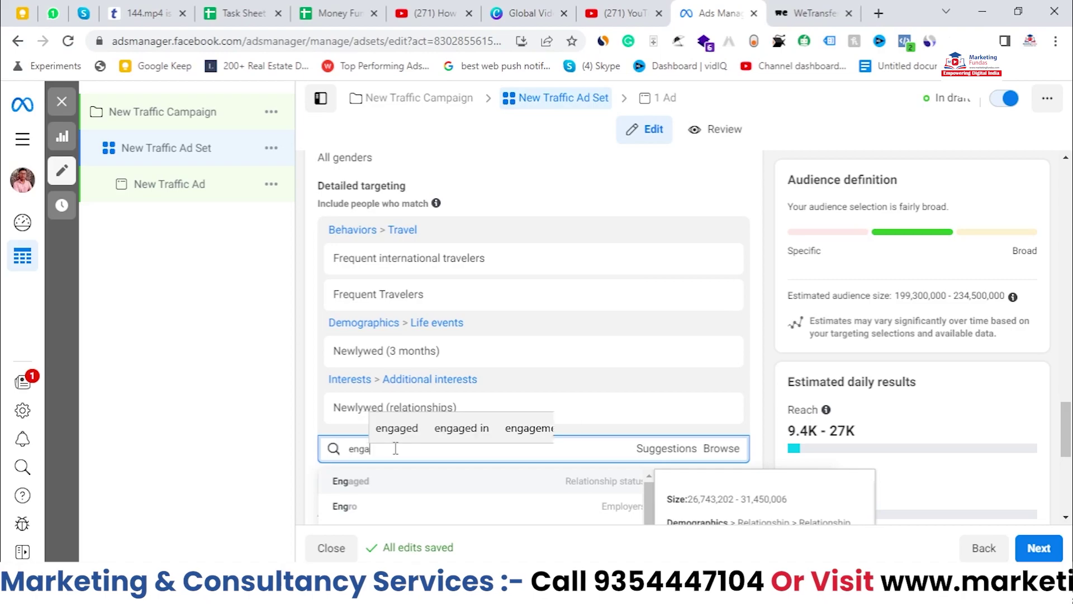
{"action": "type", "text": "ged"}
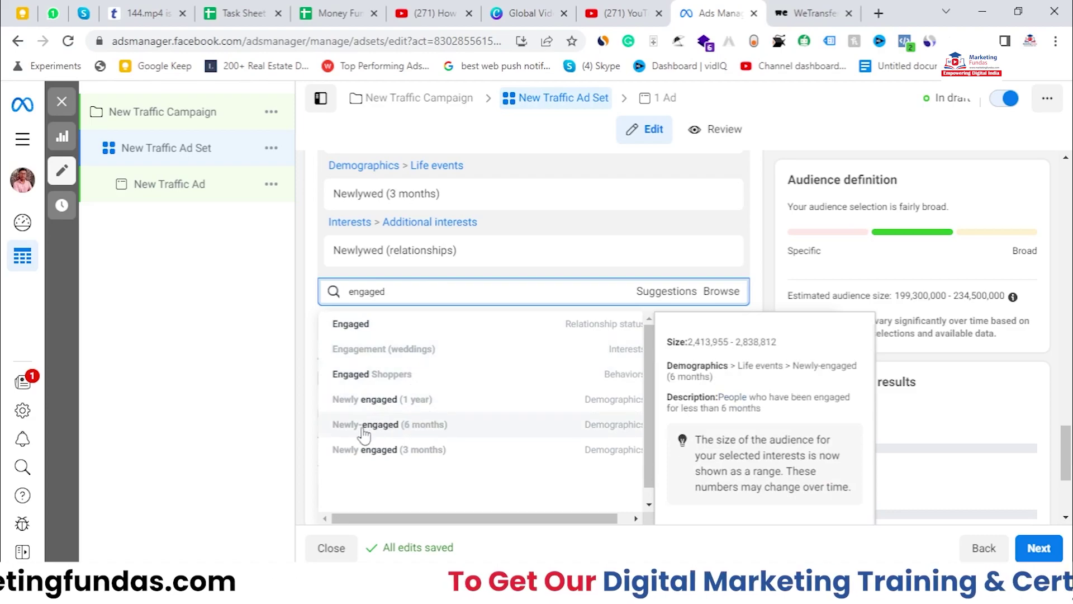
{"action": "left_click", "coordinate": [423, 450]}
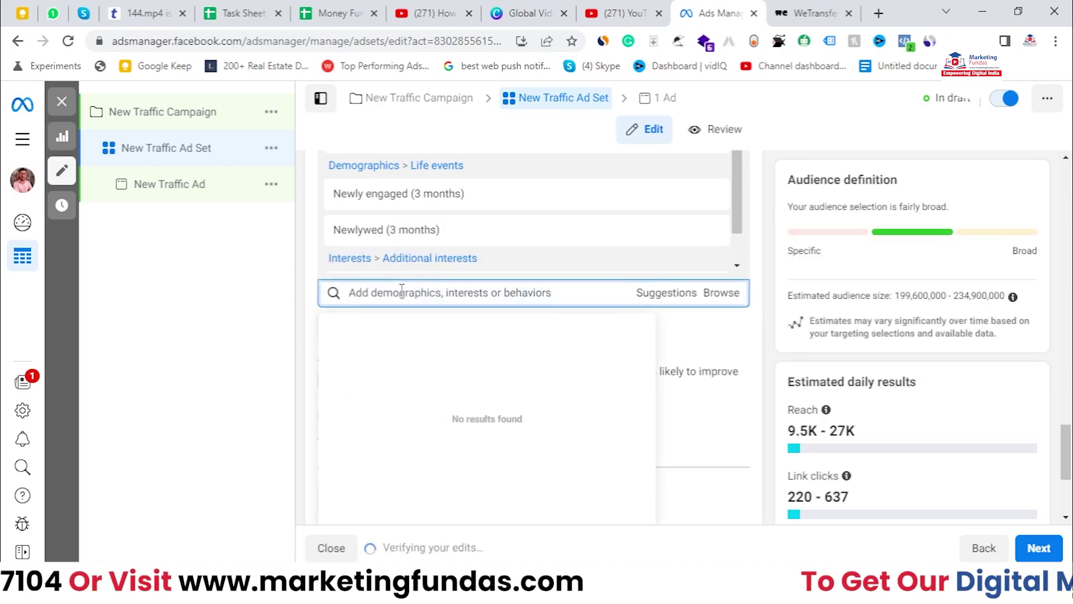
- Search 'anniversary' and add Anniversary within 31-60 Days to targeting
{"action": "type", "text": "ann"}
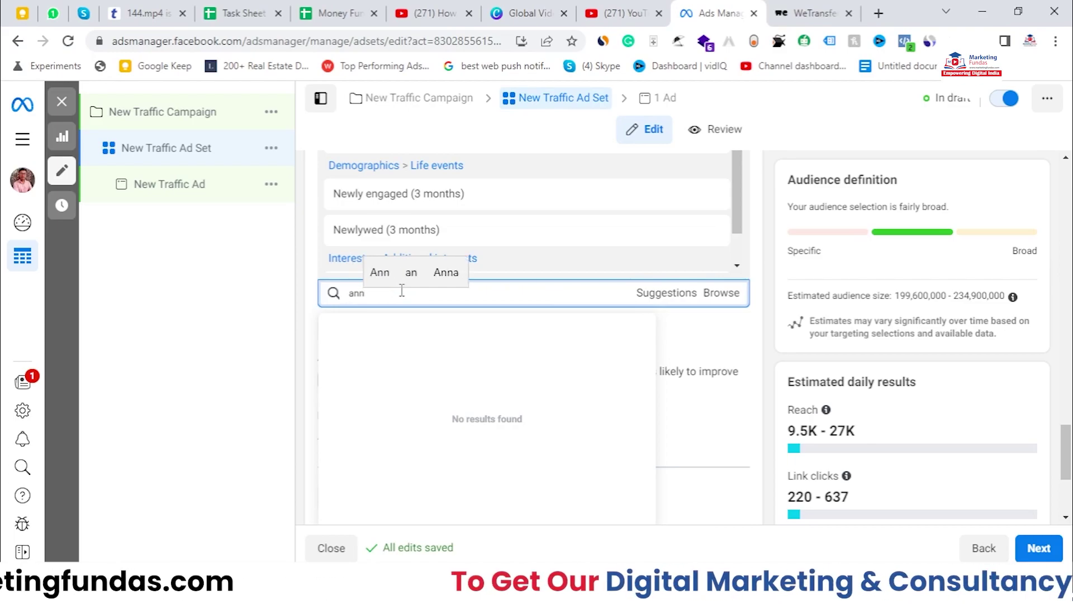
{"action": "type", "text": "iversary"}
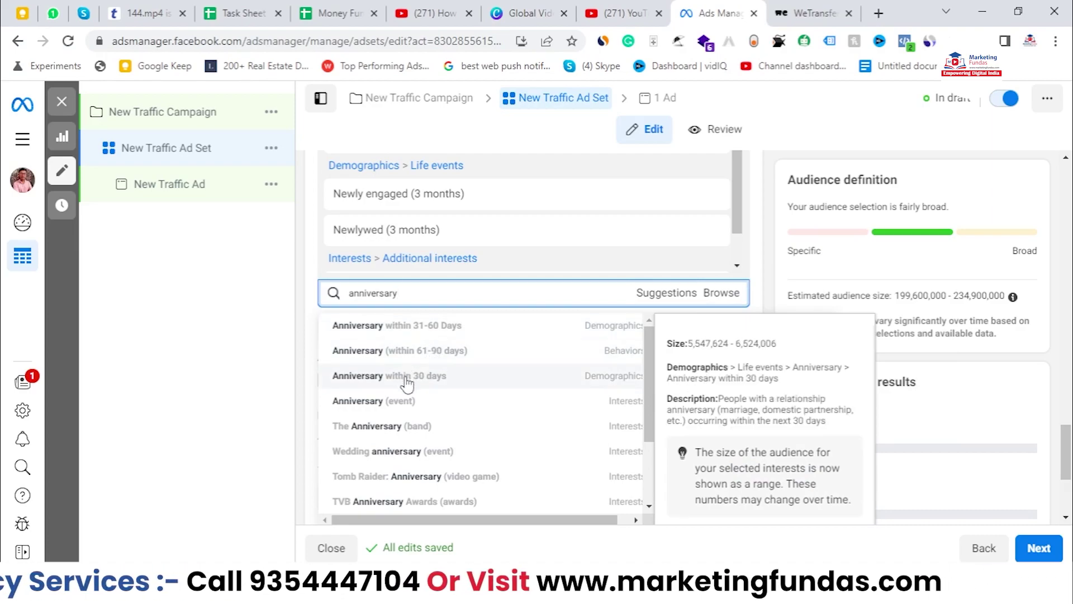
{"action": "left_click", "coordinate": [410, 330]}
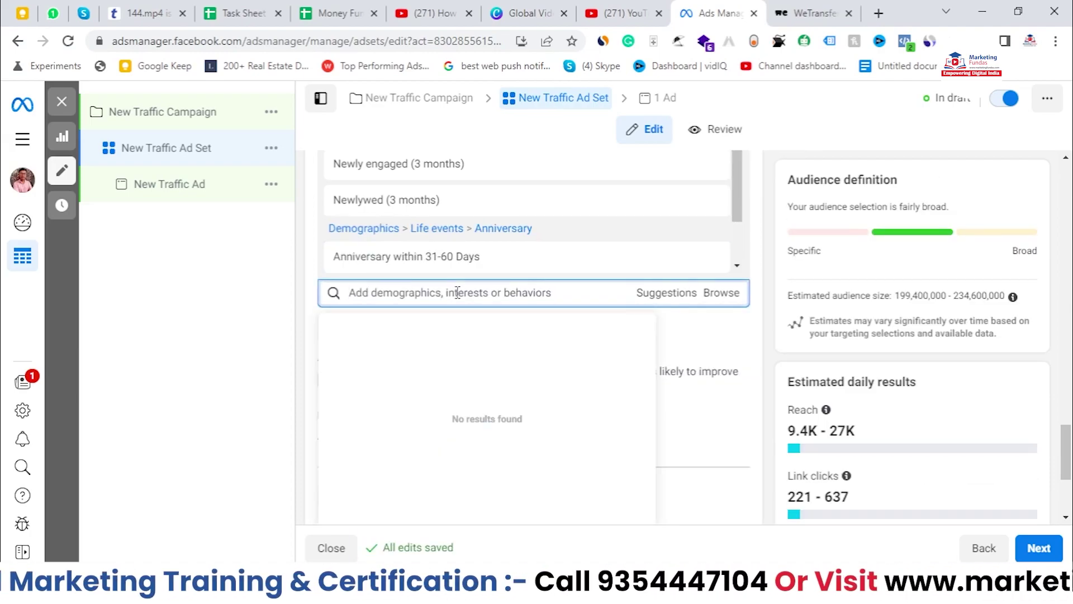
- Search 'makemy' and add the MakeMyTrip (travel & tourism business) interest
{"action": "type", "text": "t"}
{"action": "key", "text": "BackSpace"}
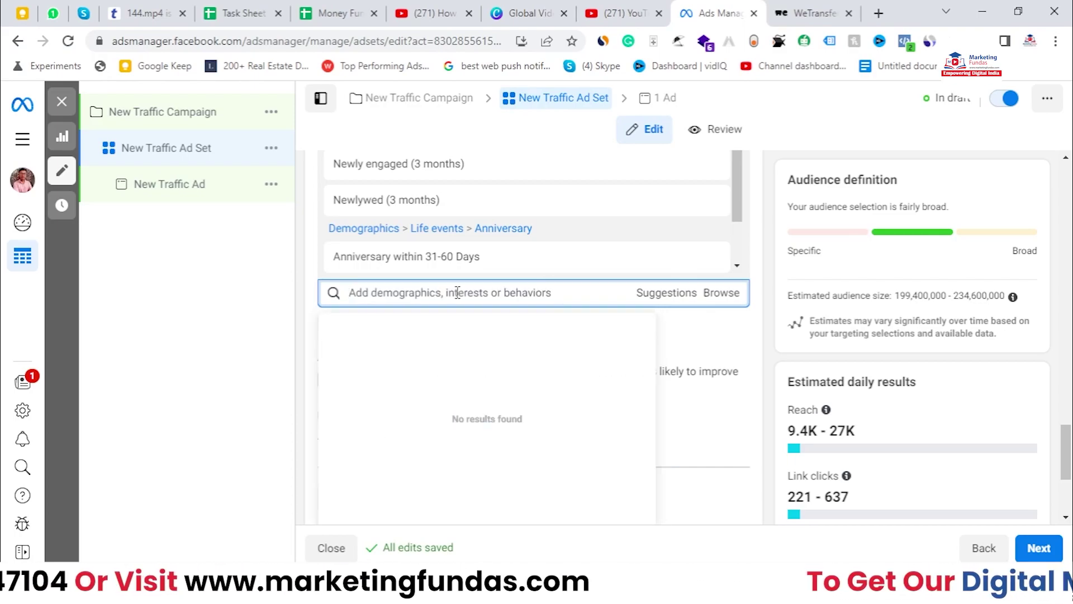
{"action": "type", "text": "make"}
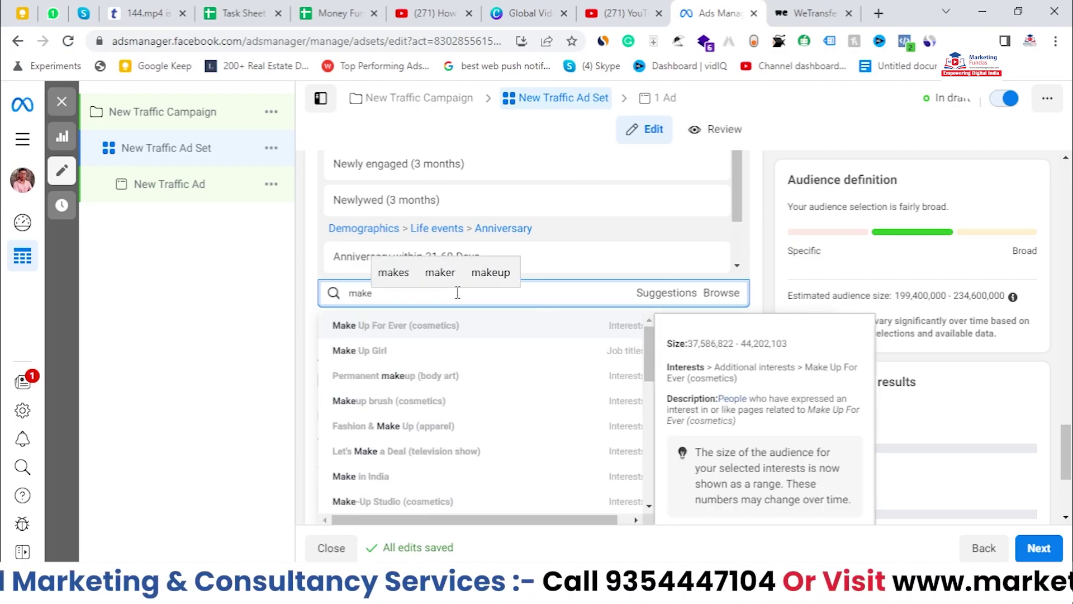
{"action": "type", "text": "my"}
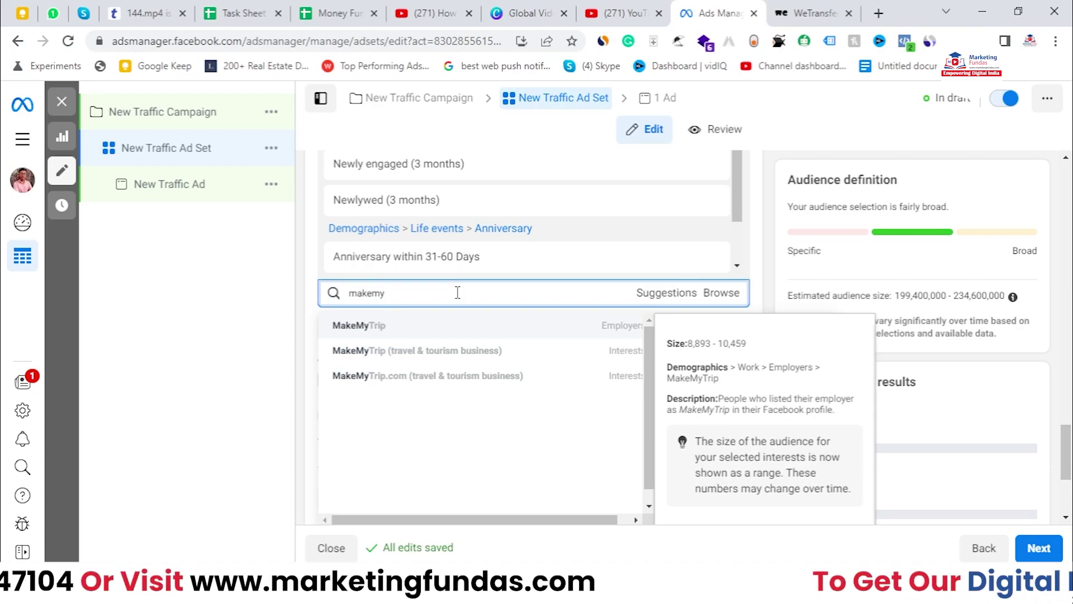
{"action": "key", "text": "Down"}
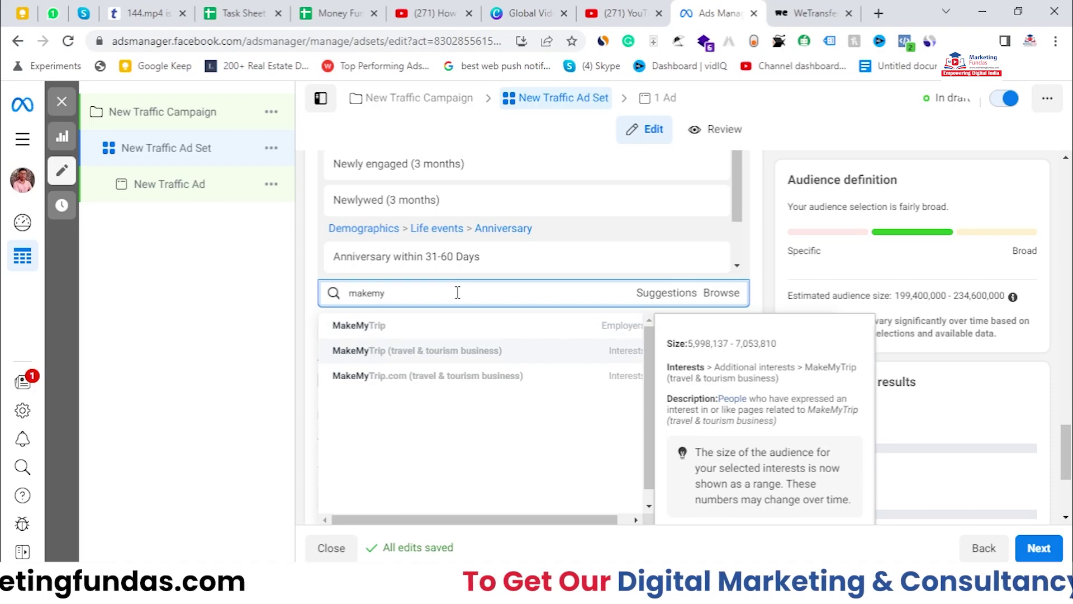
{"action": "key", "text": "Down"}
{"action": "key", "text": "Up"}
{"action": "key", "text": "Down"}
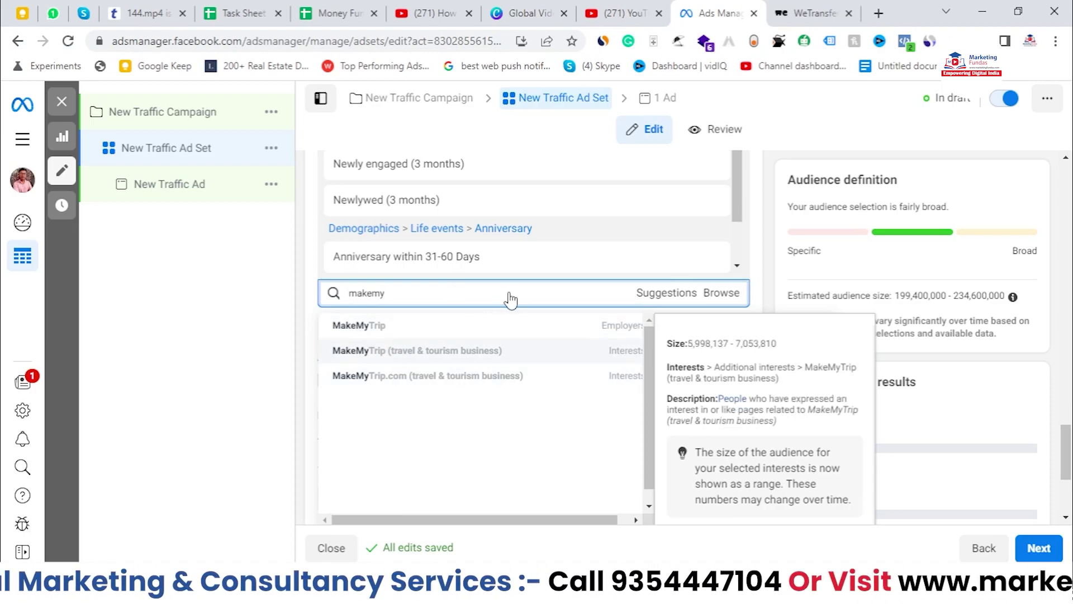
{"action": "key", "text": "Return"}
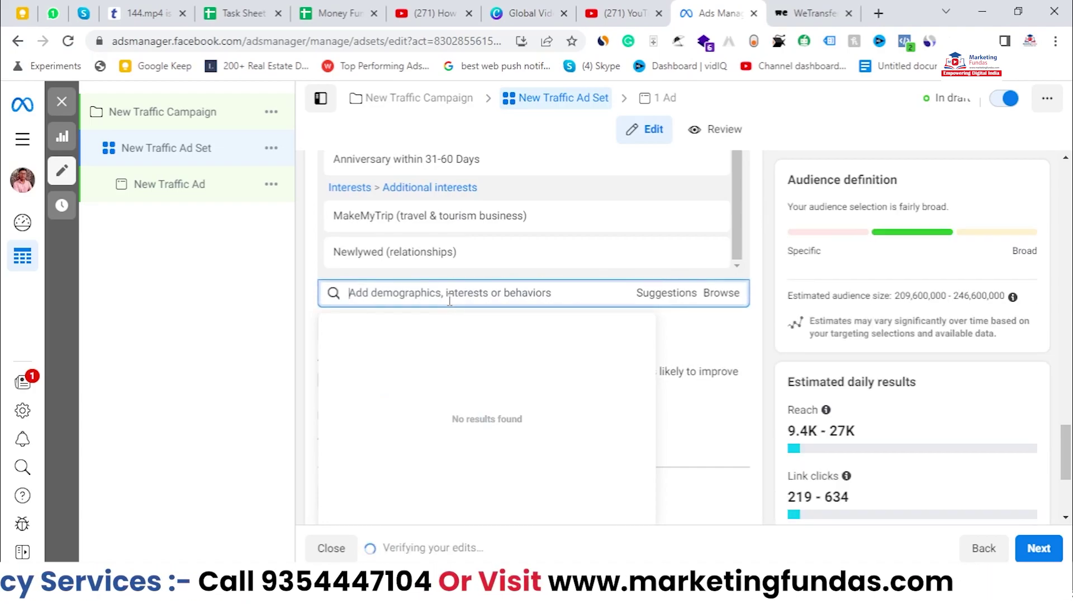
{"action": "type", "text": "ago"}
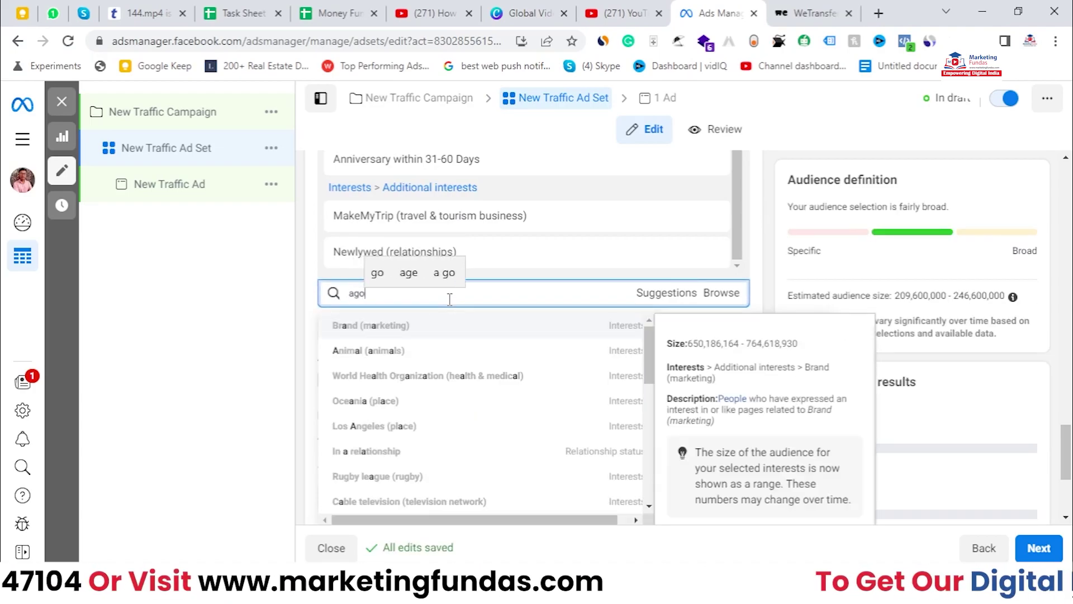
{"action": "type", "text": "da"}
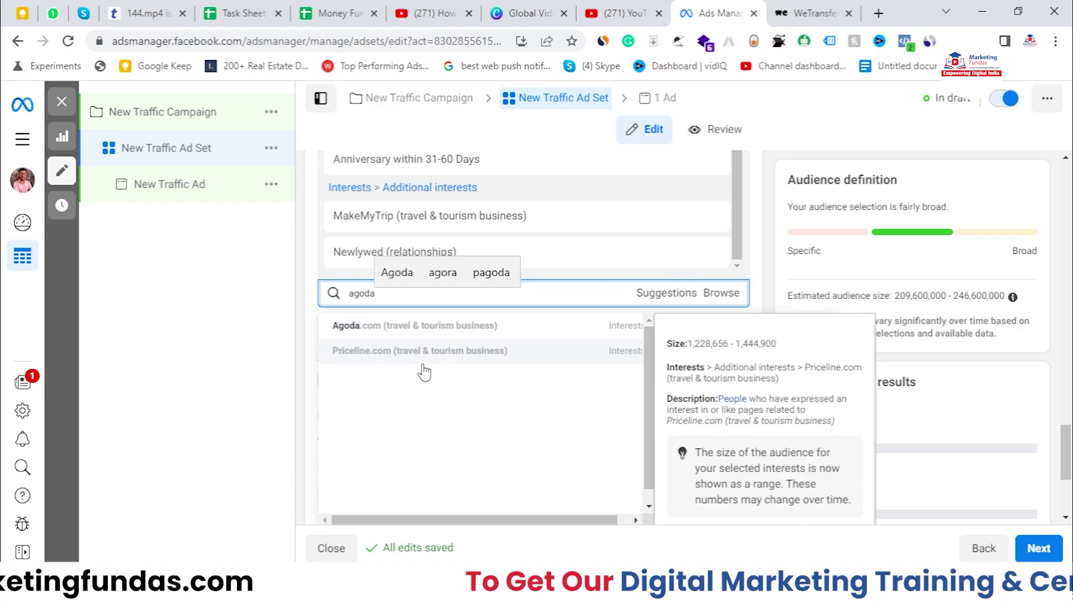
- Add Priceline.com from the 'agoda' search results as a targeting interest
{"action": "left_click", "coordinate": [441, 351]}
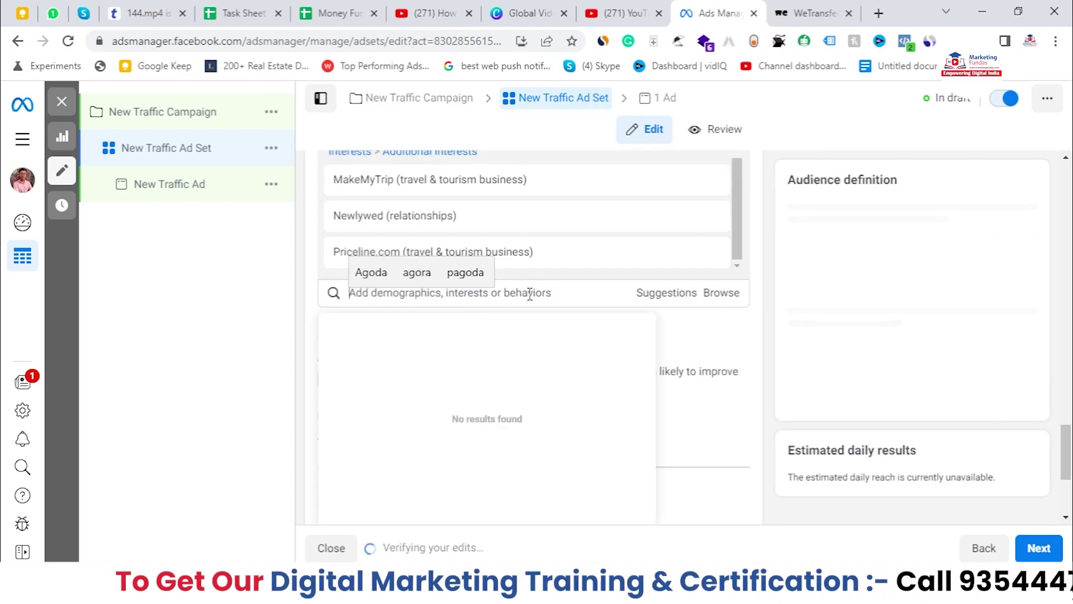
{"action": "scroll", "coordinate": [511, 304], "scroll_direction": "up", "scroll_amount": 3}
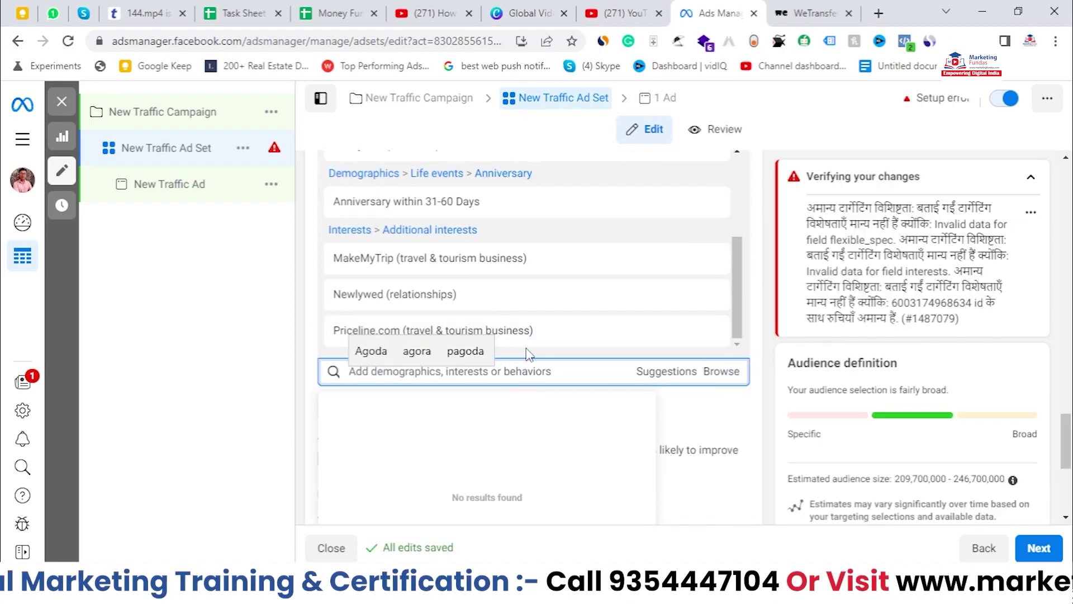
{"action": "scroll", "coordinate": [602, 307], "scroll_direction": "up", "scroll_amount": 5}
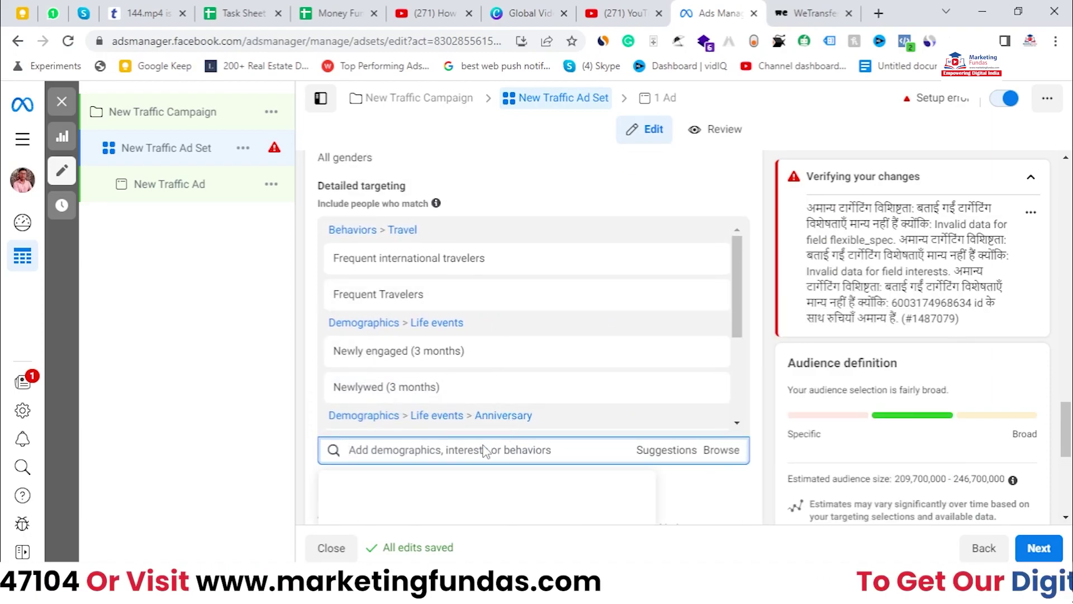
- Search 'agoda' again and add Agoda.com (travel & tourism business) to targeting
{"action": "type", "text": "adoda"}
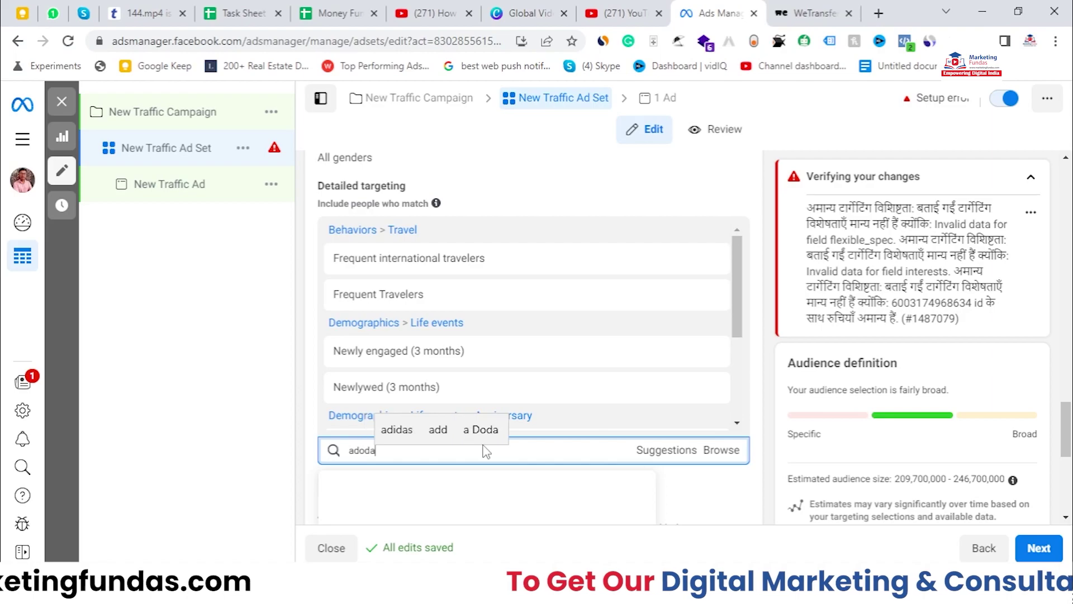
{"action": "key", "text": "BackSpace"}
{"action": "key", "text": "BackSpace"}
{"action": "key", "text": "BackSpace"}
{"action": "key", "text": "BackSpace"}
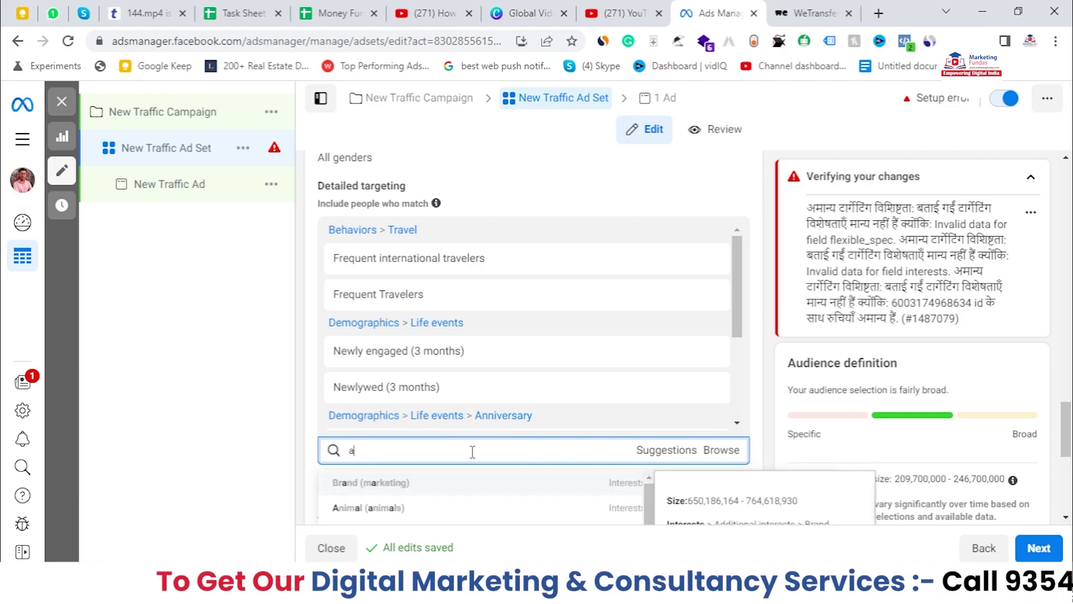
{"action": "type", "text": "gpda"}
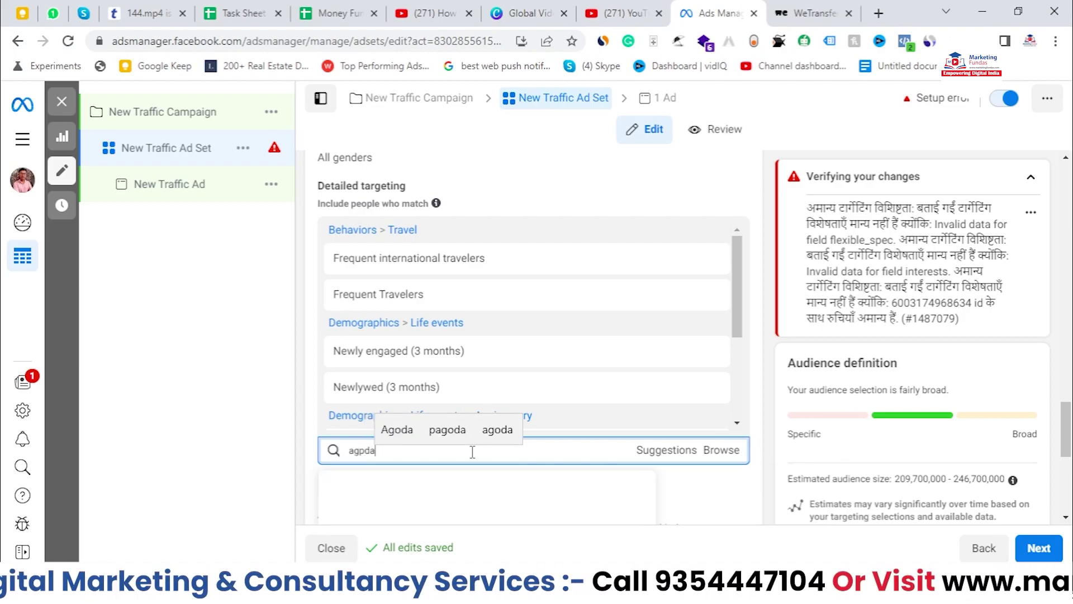
{"action": "key", "text": "BackSpace"}
{"action": "key", "text": "BackSpace"}
{"action": "key", "text": "BackSpace"}
{"action": "type", "text": "oda"}
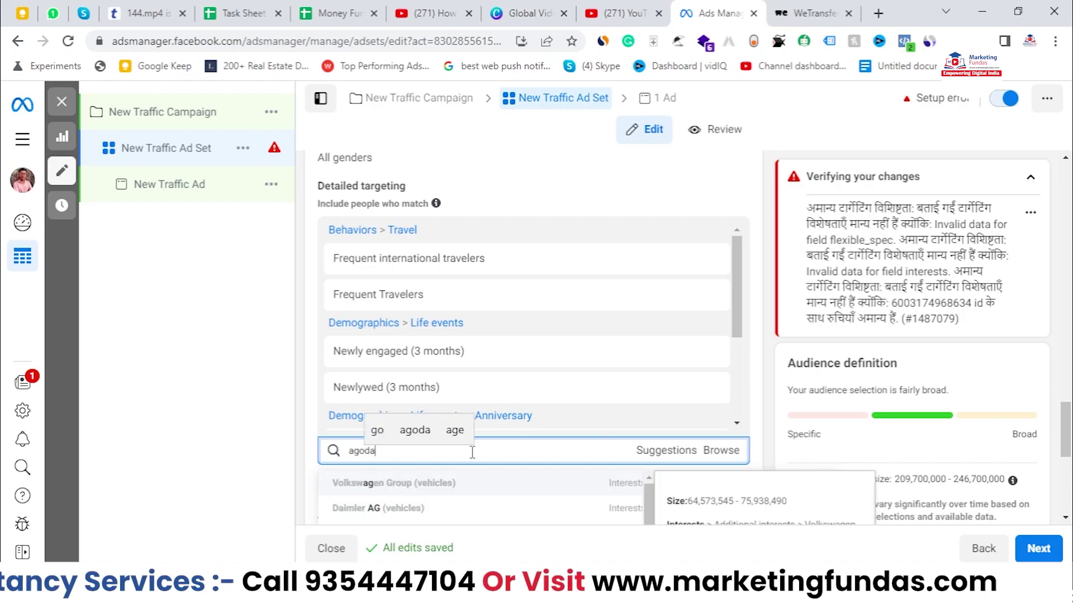
{"action": "left_click", "coordinate": [531, 493]}
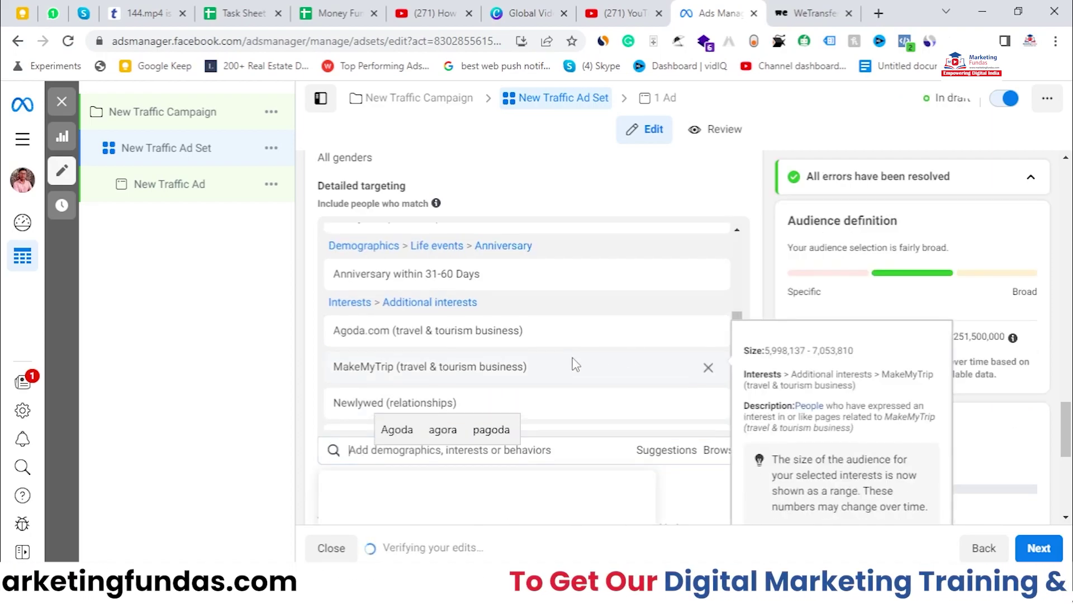
{"action": "scroll", "coordinate": [601, 345], "scroll_direction": "up", "scroll_amount": 5}
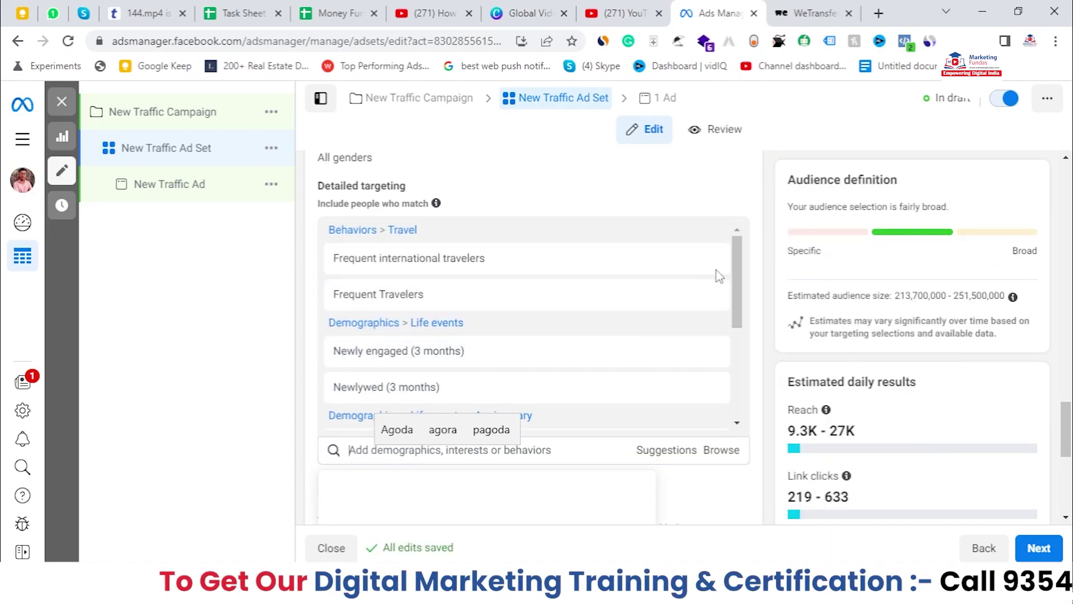
{"action": "scroll", "coordinate": [625, 334], "scroll_direction": "down", "scroll_amount": 5}
{"action": "scroll", "coordinate": [576, 383], "scroll_direction": "down", "scroll_amount": 3}
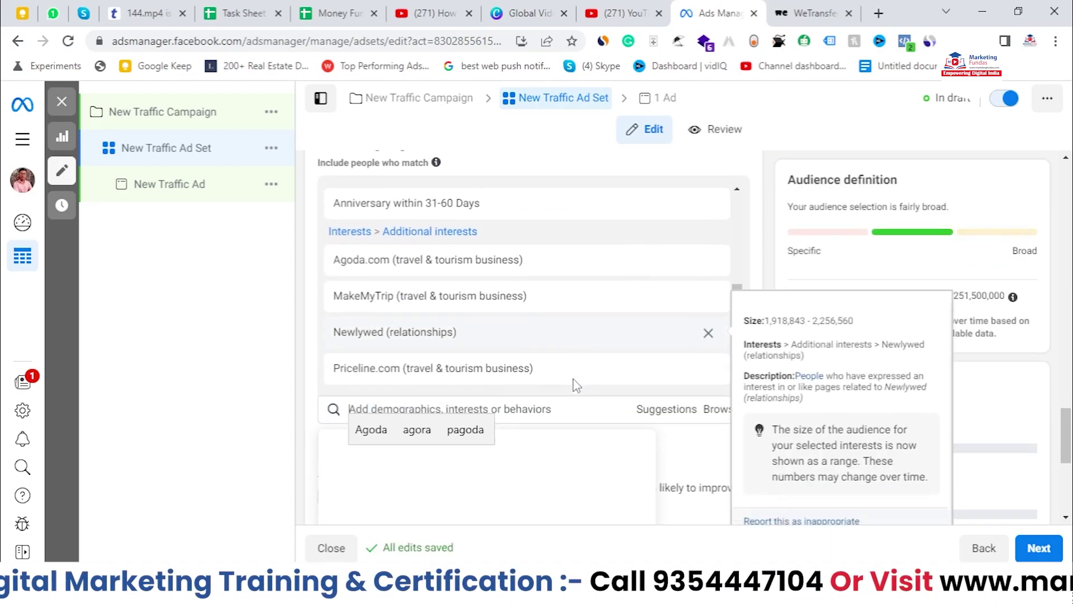
{"action": "type", "text": "**"}
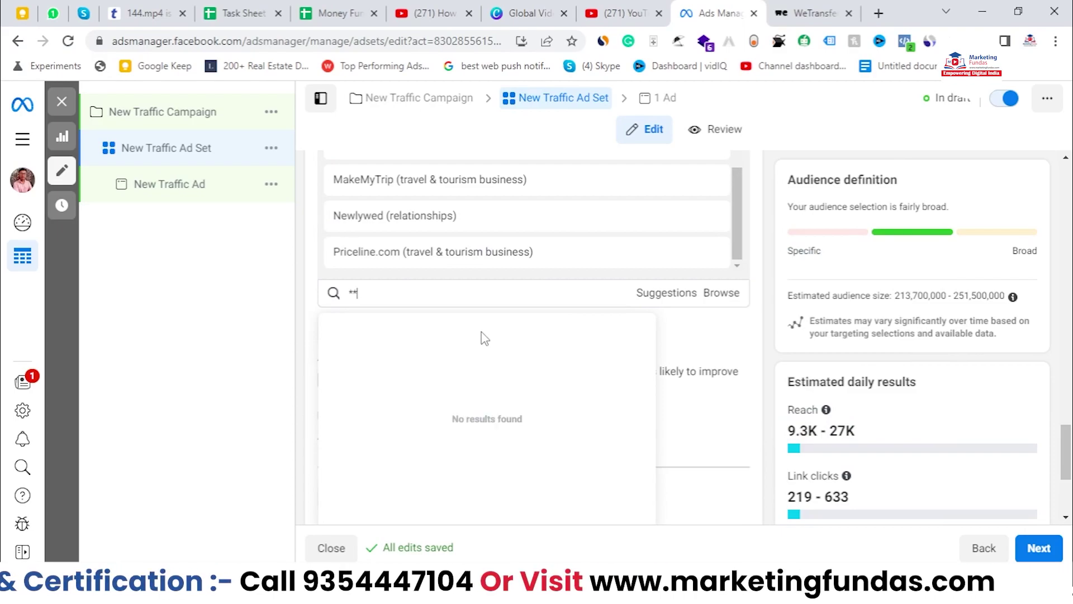
{"action": "key", "text": "BackSpace"}
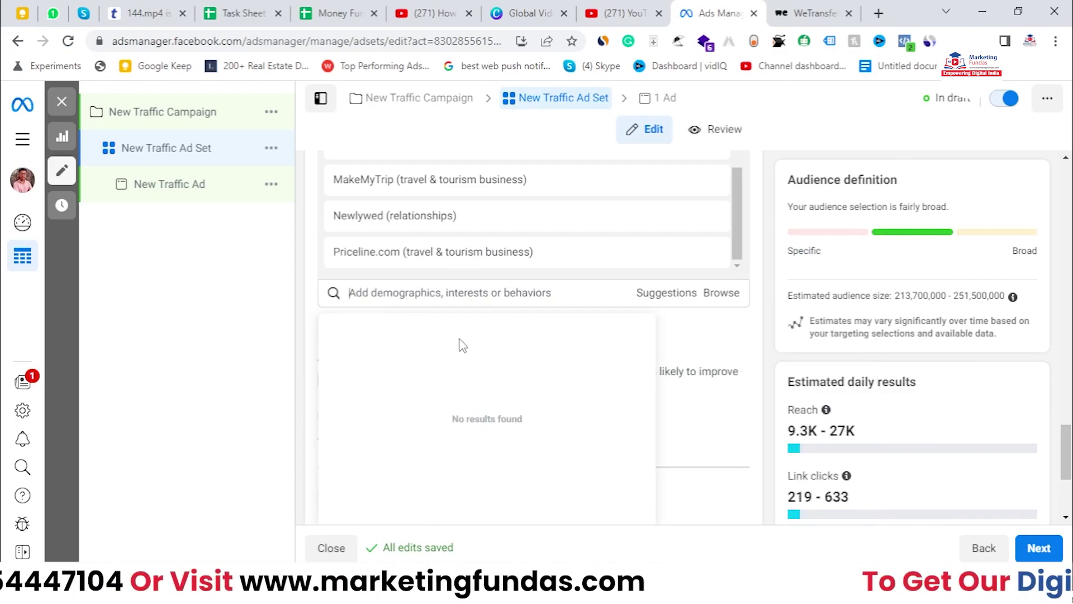
- From Suggestions, add Yatra.com, Trivago, Booking.com and TripAdvisor as interests
{"action": "left_click", "coordinate": [658, 293]}
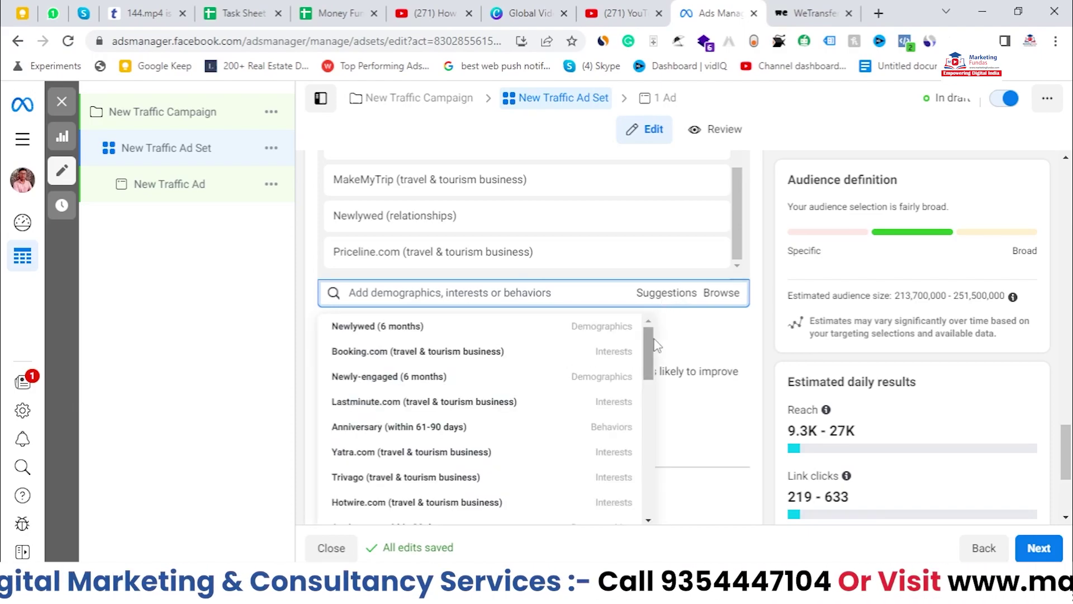
{"action": "scroll", "coordinate": [646, 353], "scroll_direction": "down", "scroll_amount": 2}
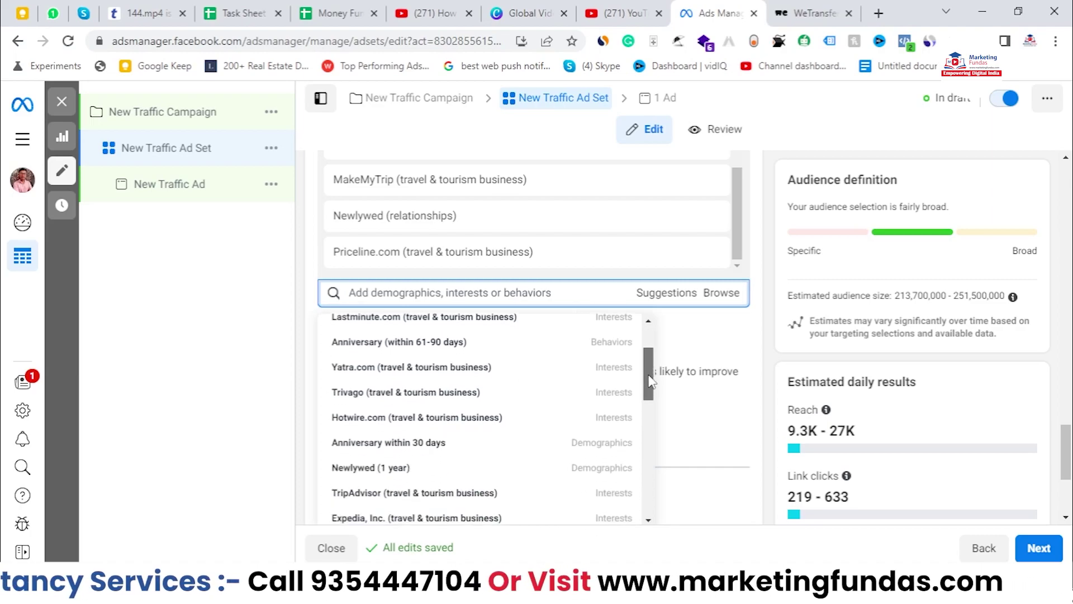
{"action": "mouse_move", "coordinate": [481, 398]}
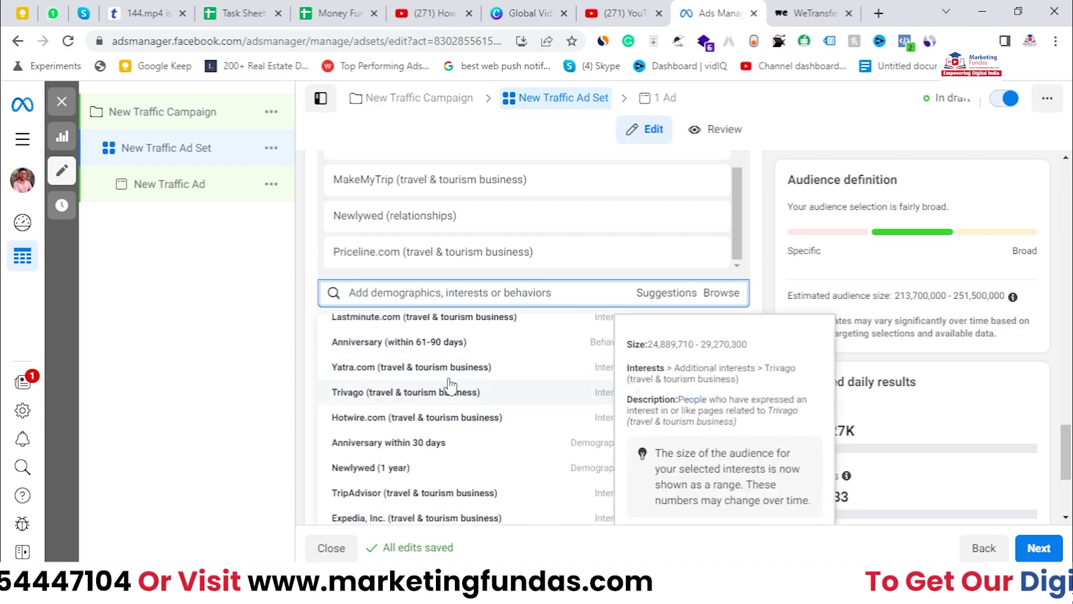
{"action": "mouse_move", "coordinate": [440, 381]}
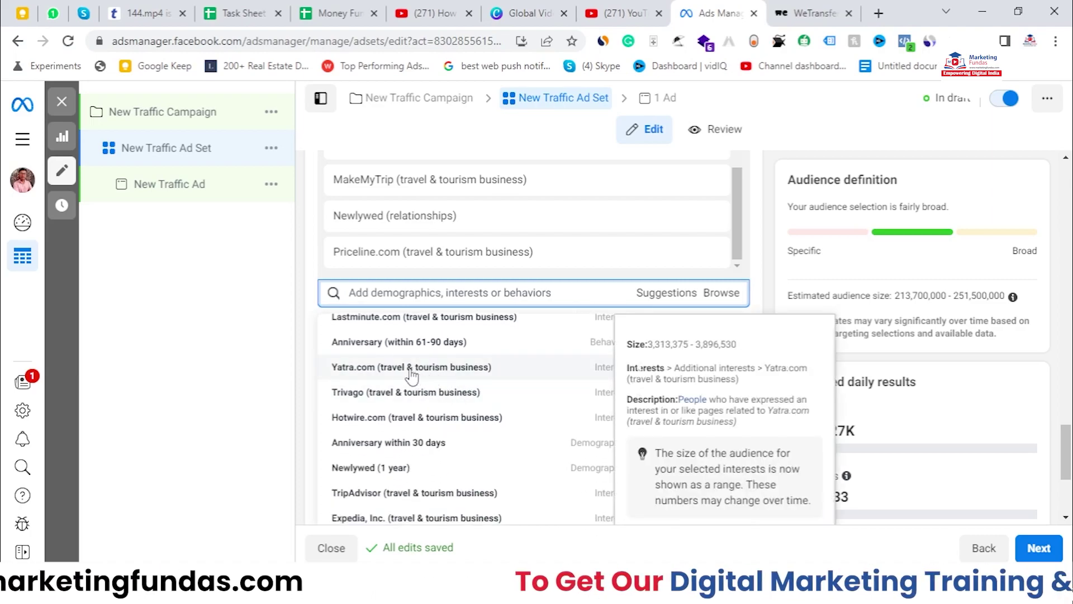
{"action": "left_click", "coordinate": [484, 367]}
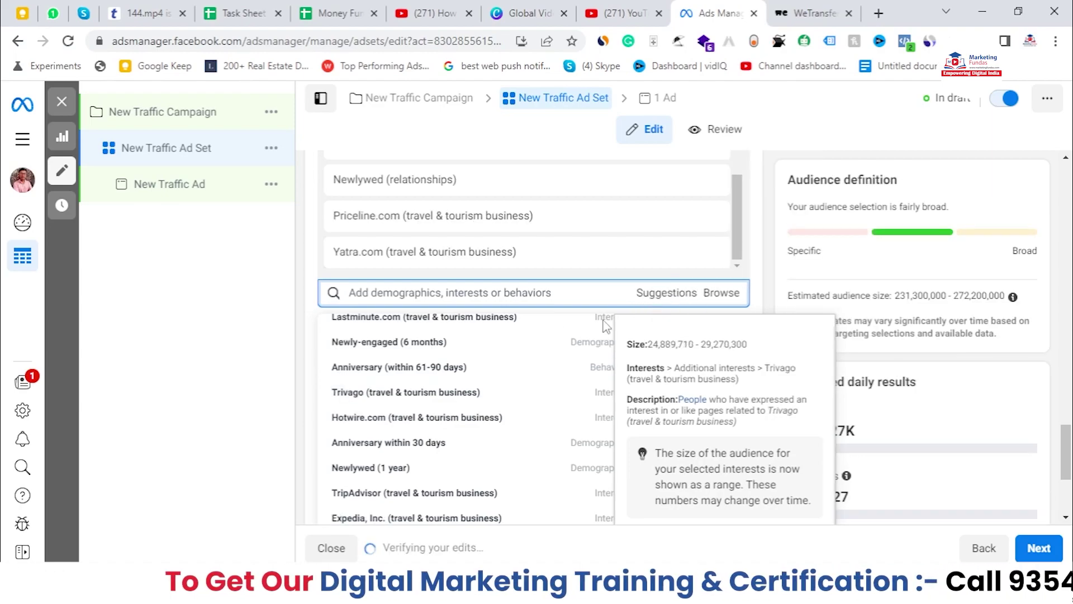
{"action": "left_click", "coordinate": [375, 398]}
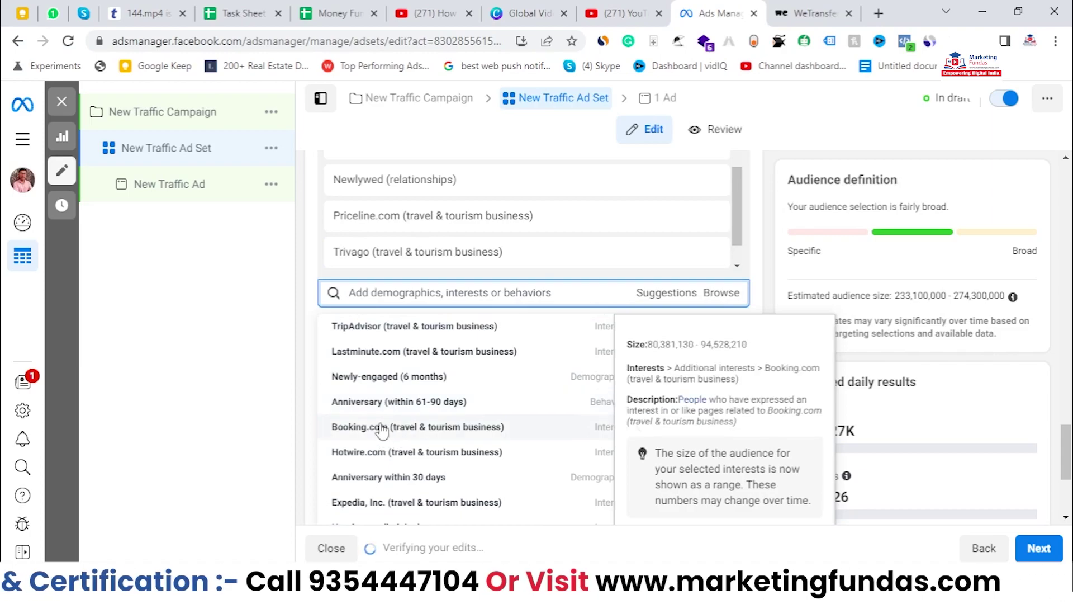
{"action": "left_click", "coordinate": [381, 428]}
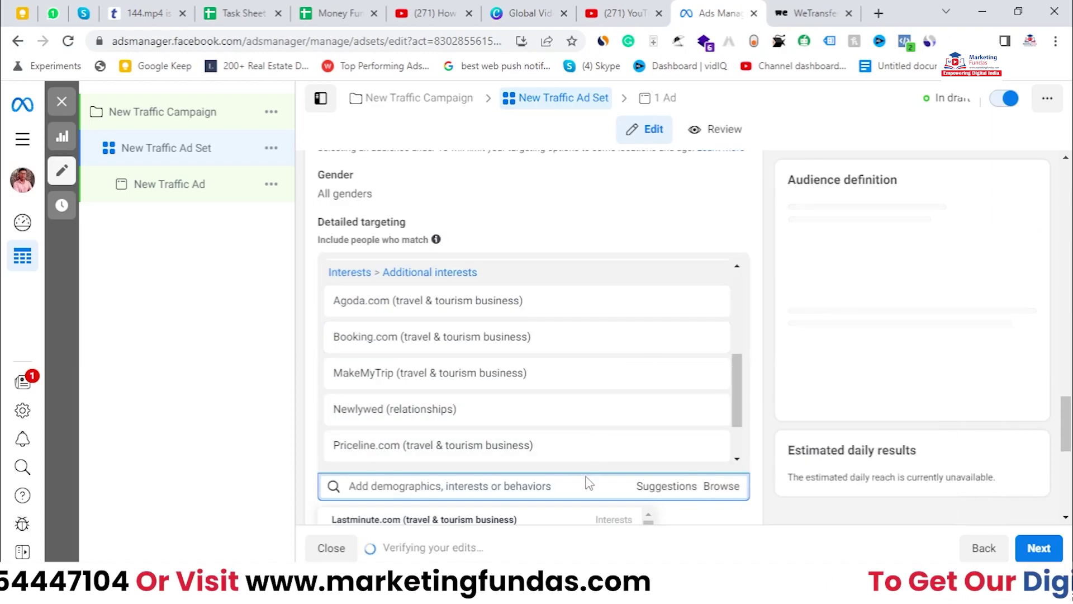
{"action": "scroll", "coordinate": [342, 497], "scroll_direction": "down", "scroll_amount": 2}
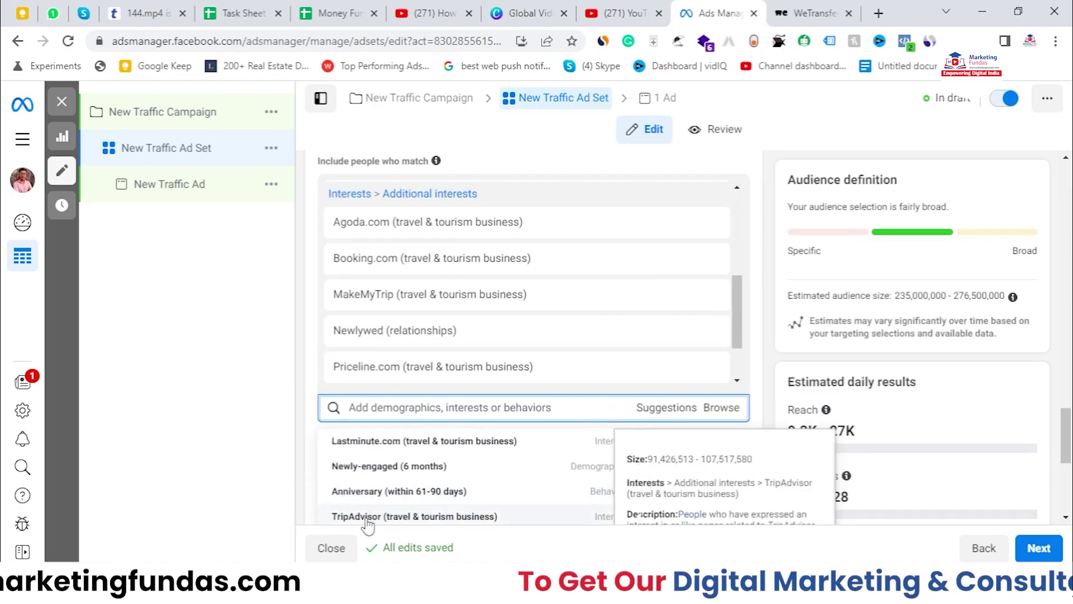
{"action": "left_click", "coordinate": [397, 515]}
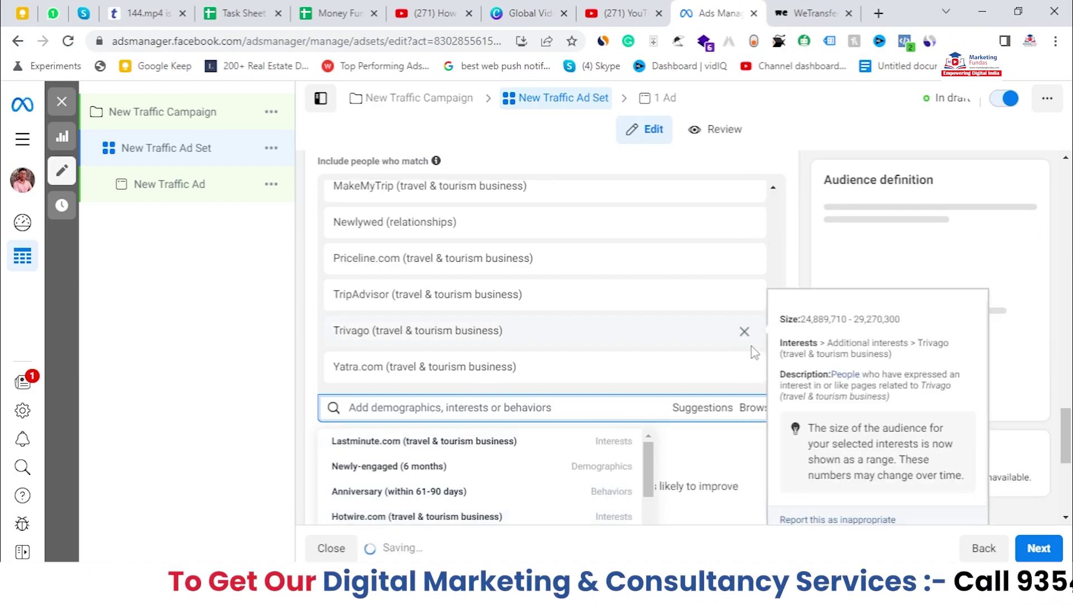
{"action": "left_click_drag", "start_coordinate": [737, 322], "coordinate": [733, 203]}
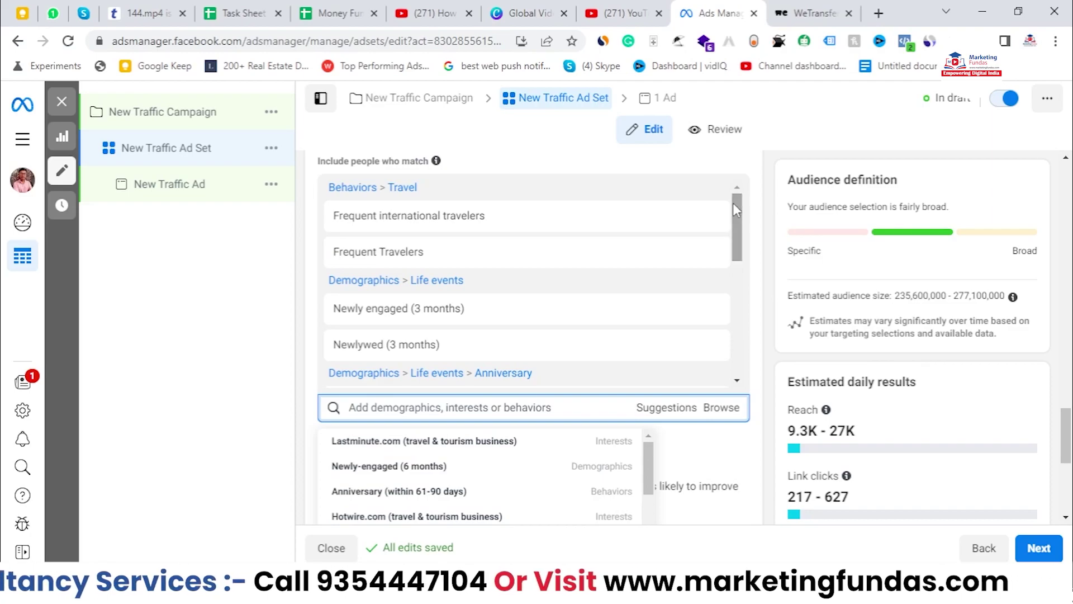